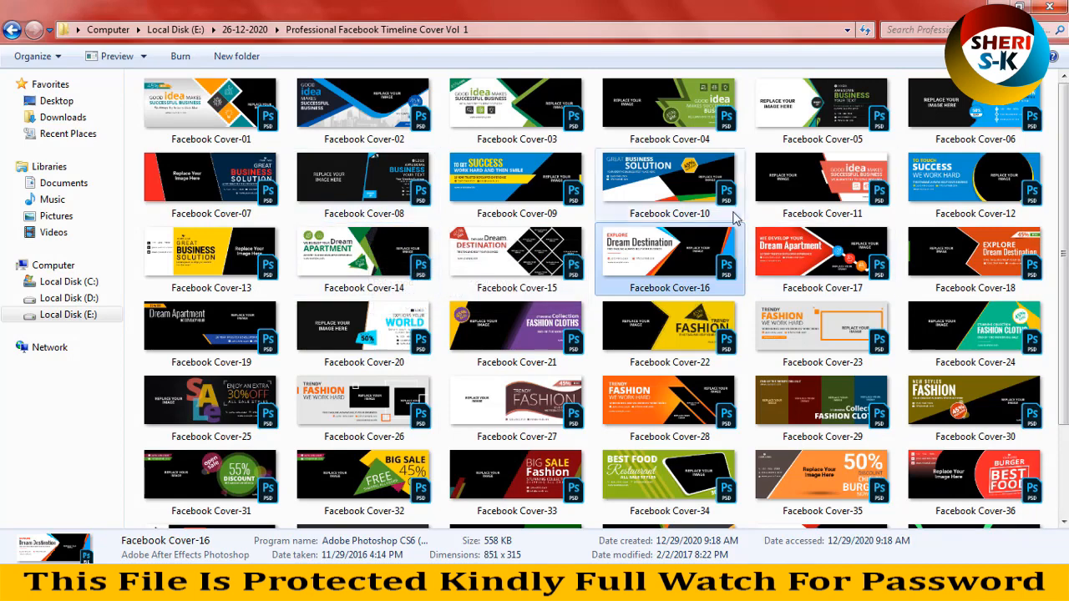
Open the Facebook Cover-25 PSD template from the Professional Facebook Timeline Cover Vol 1 folder in Photoshop.
click(781, 264)
click(804, 179)
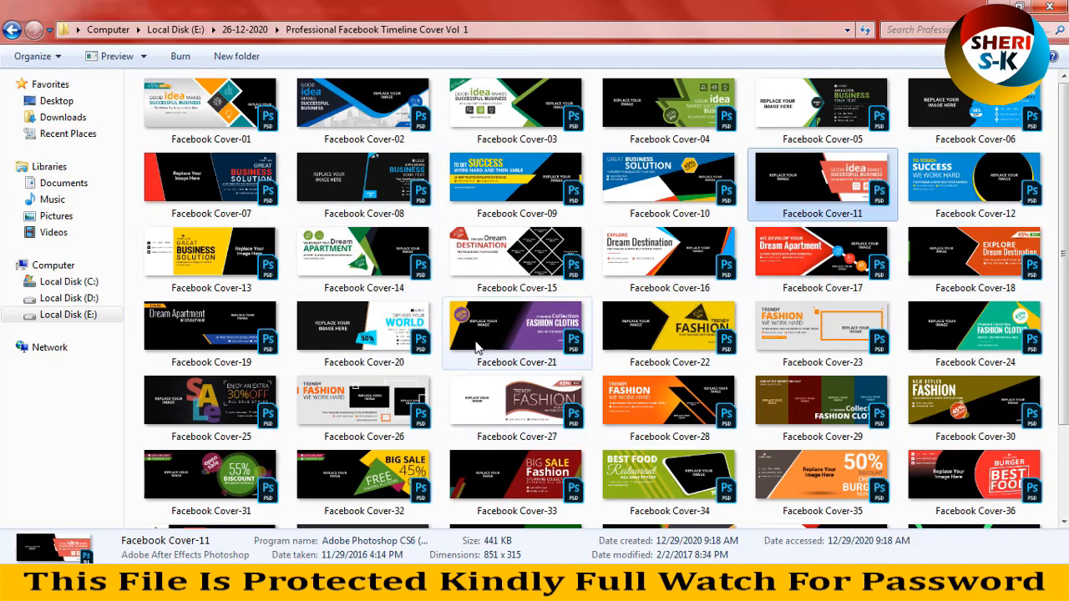
click(389, 332)
click(199, 393)
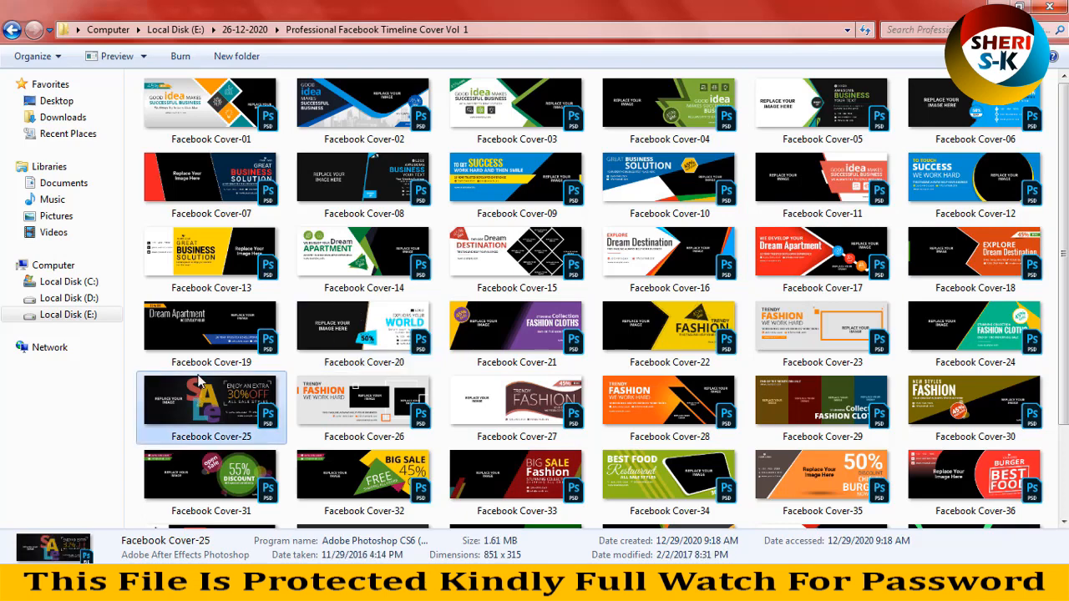
drag(199, 397, 389, 189)
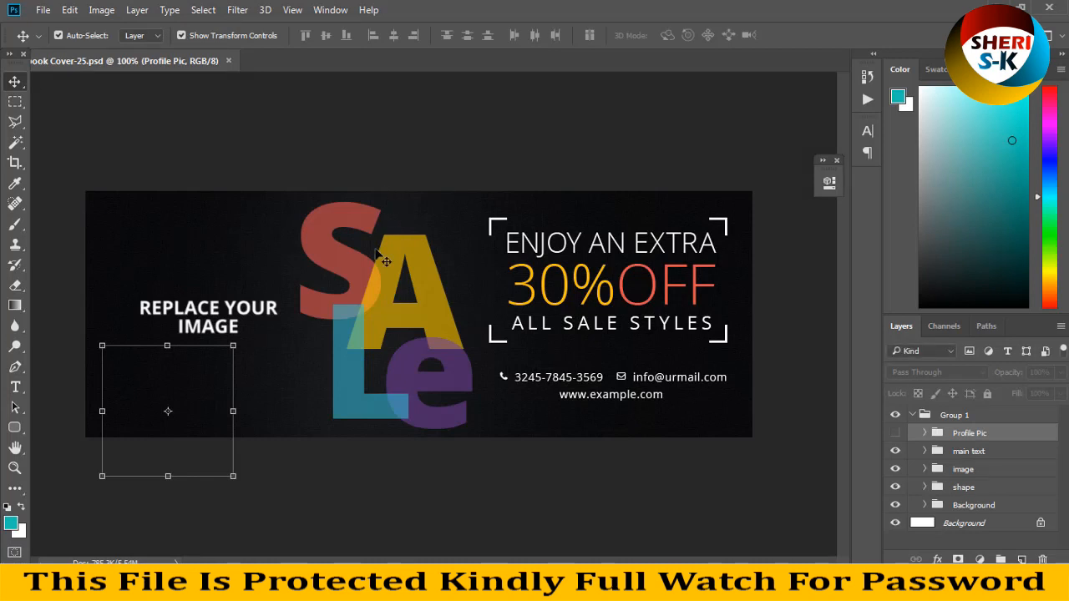
Check which layers hold the letter A, the 30%off text and the black background on the cover.
click(461, 336)
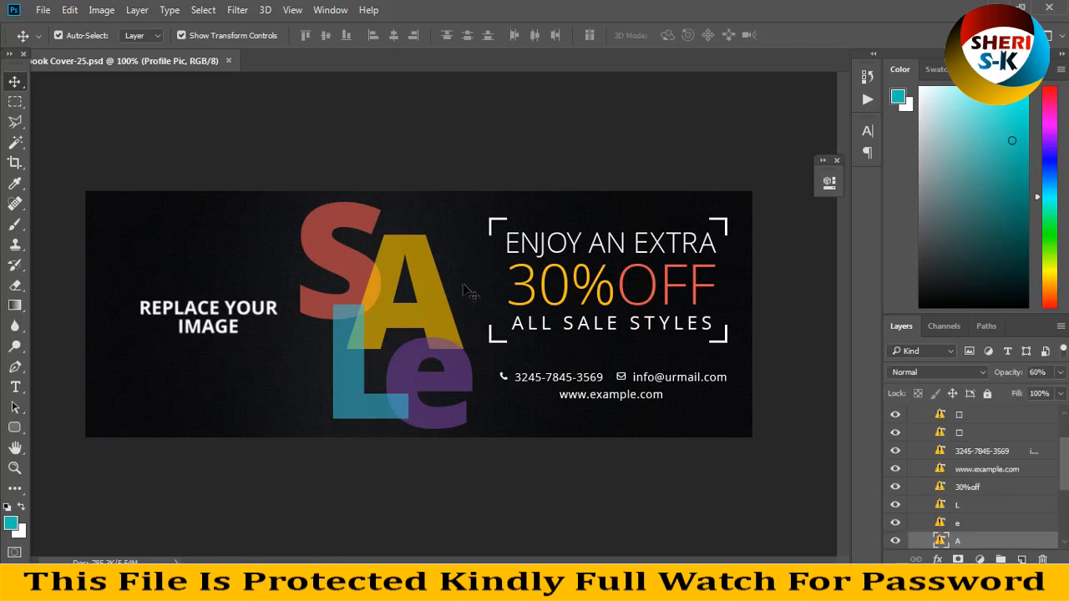
click(611, 286)
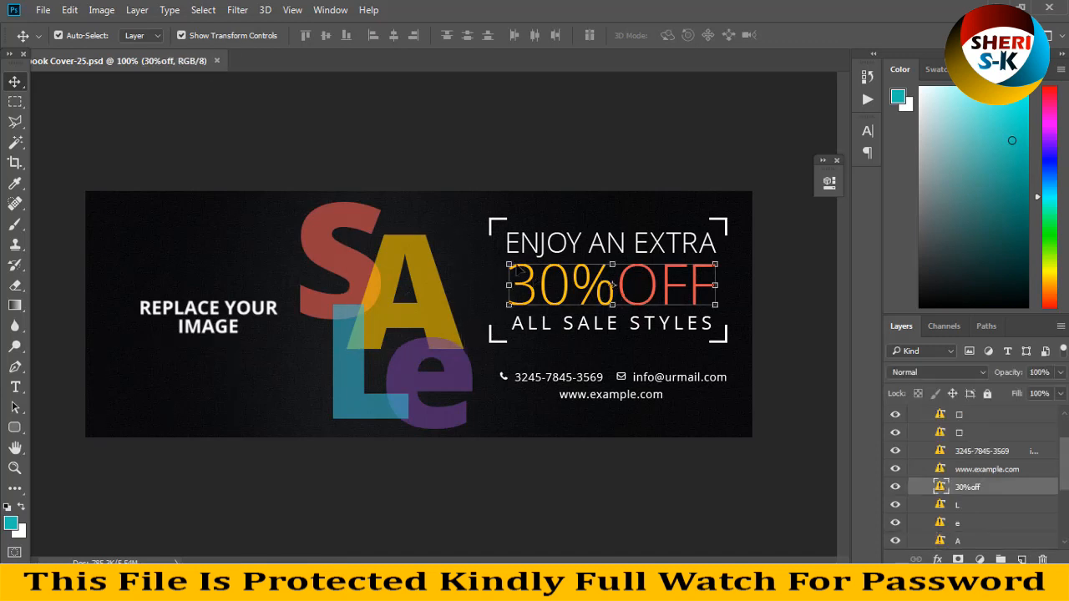
click(290, 369)
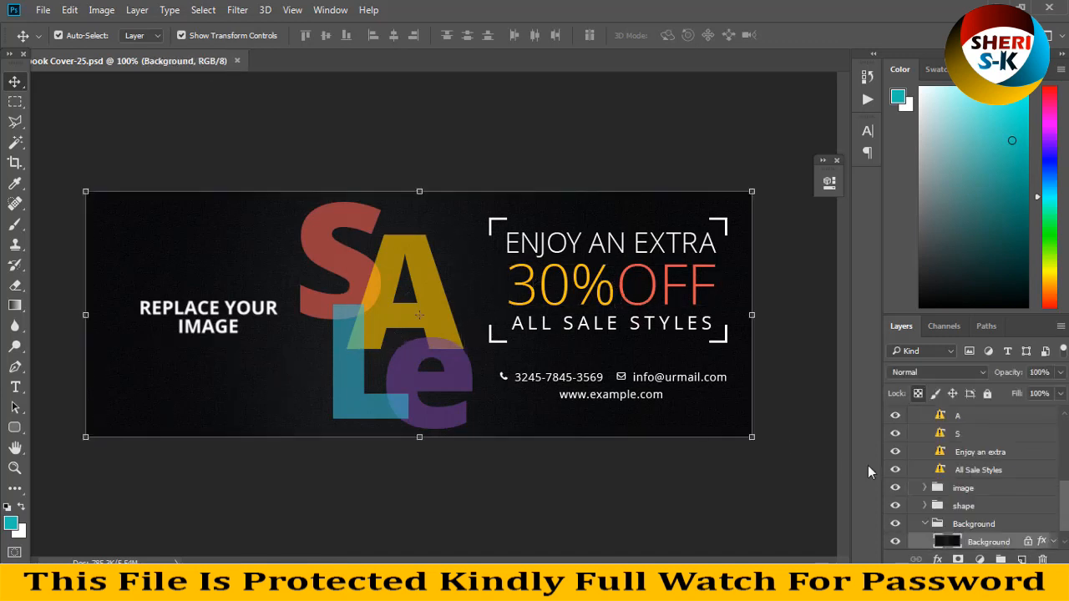
Expand the image group and open the contents of the replace your image smart object.
click(933, 491)
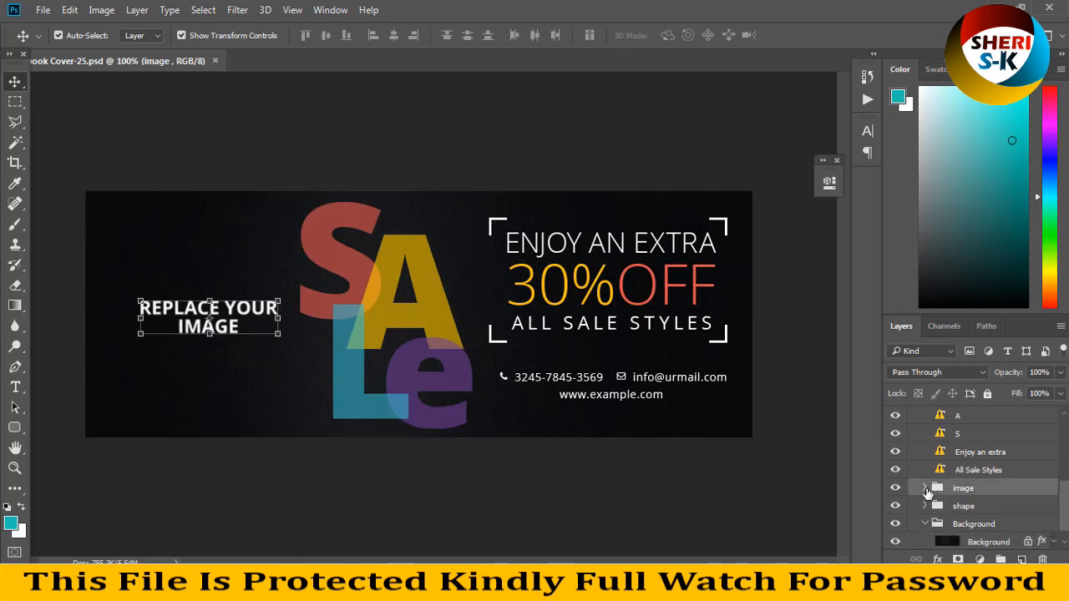
click(926, 489)
click(940, 507)
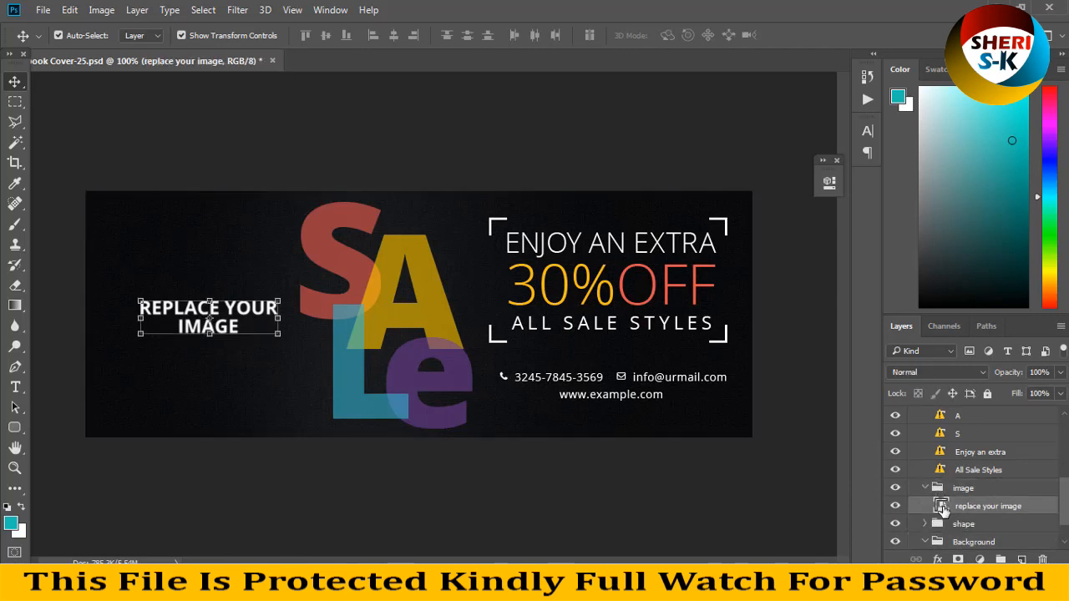
double_click(940, 506)
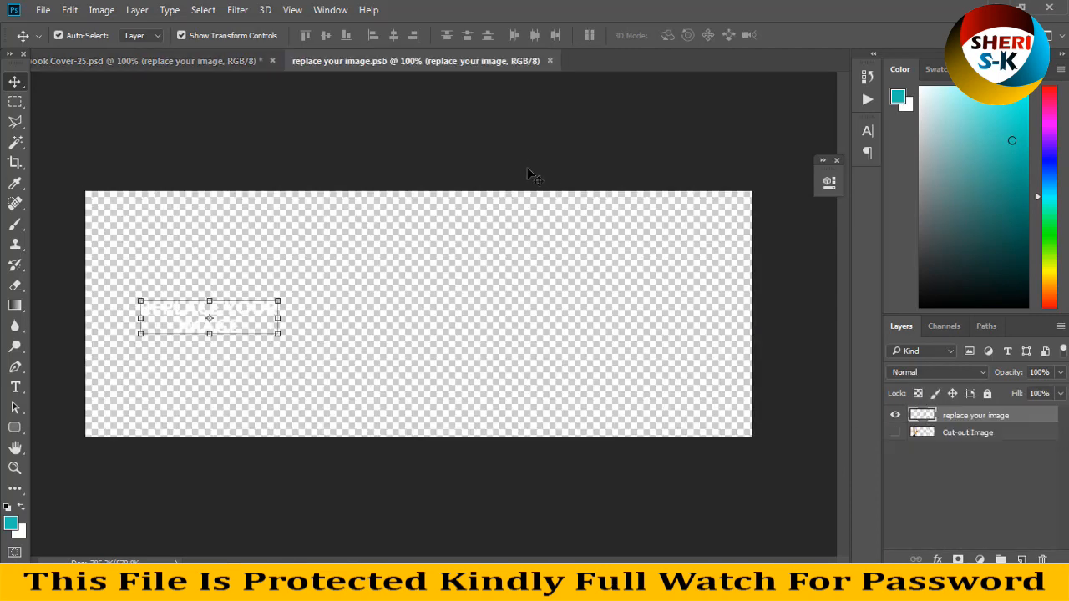
Show the Cut-out Image layer instead of the replace your image layer, and save the smart object to update the cover.
click(896, 432)
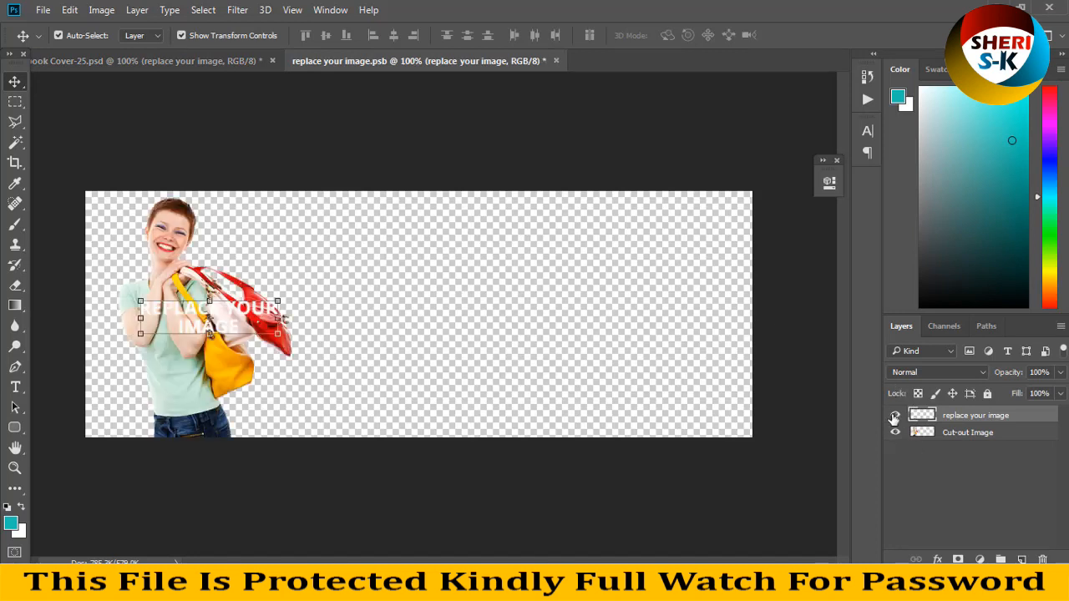
key(ctrl+s)
click(896, 416)
key(ctrl+s)
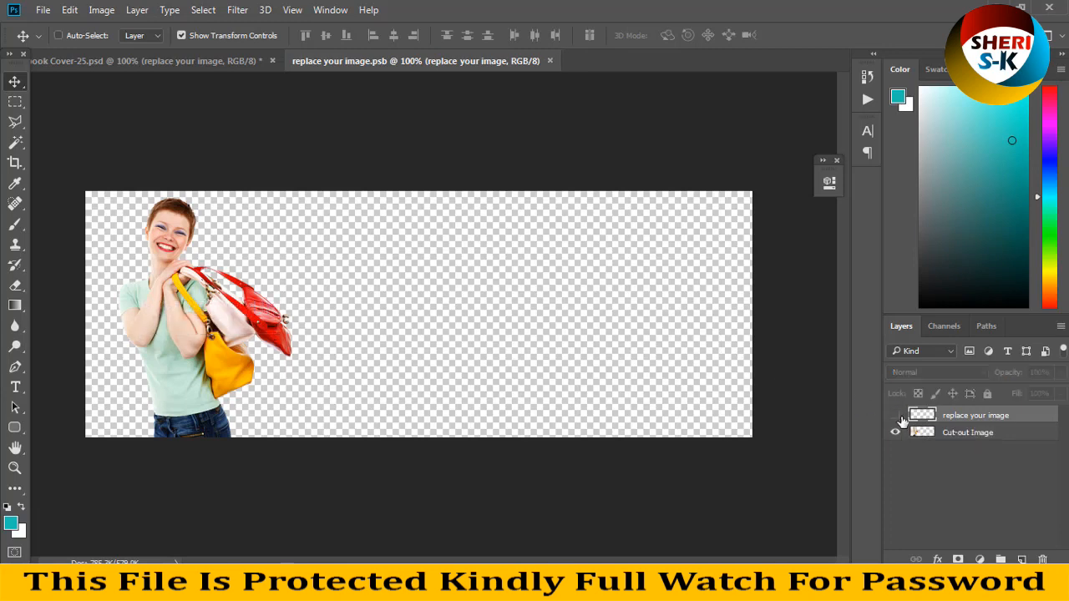
click(186, 63)
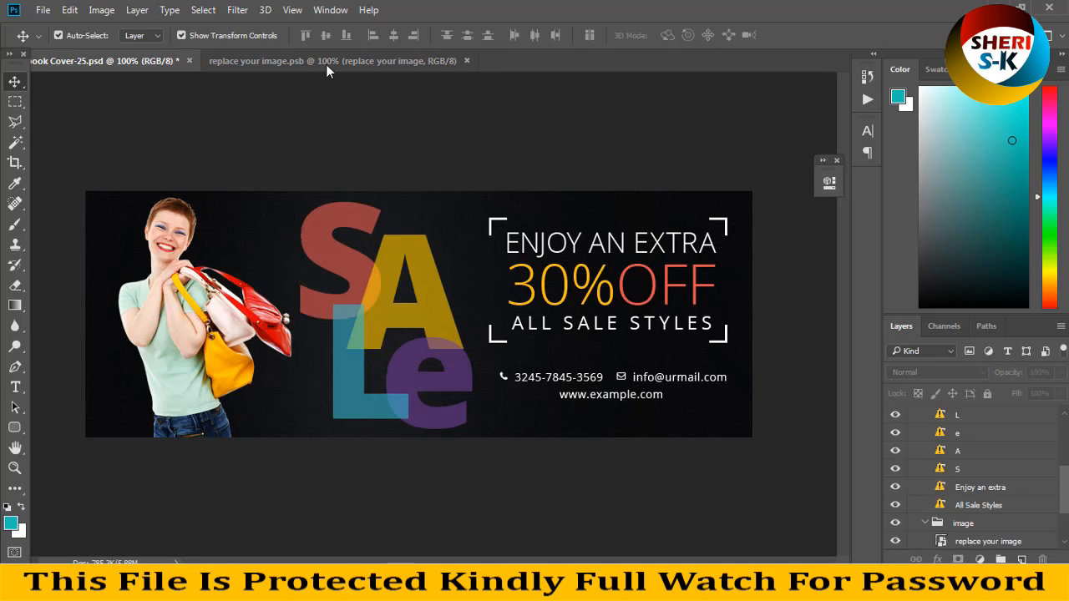
Unlock the black Background layer inside the Background group of the cover.
click(272, 219)
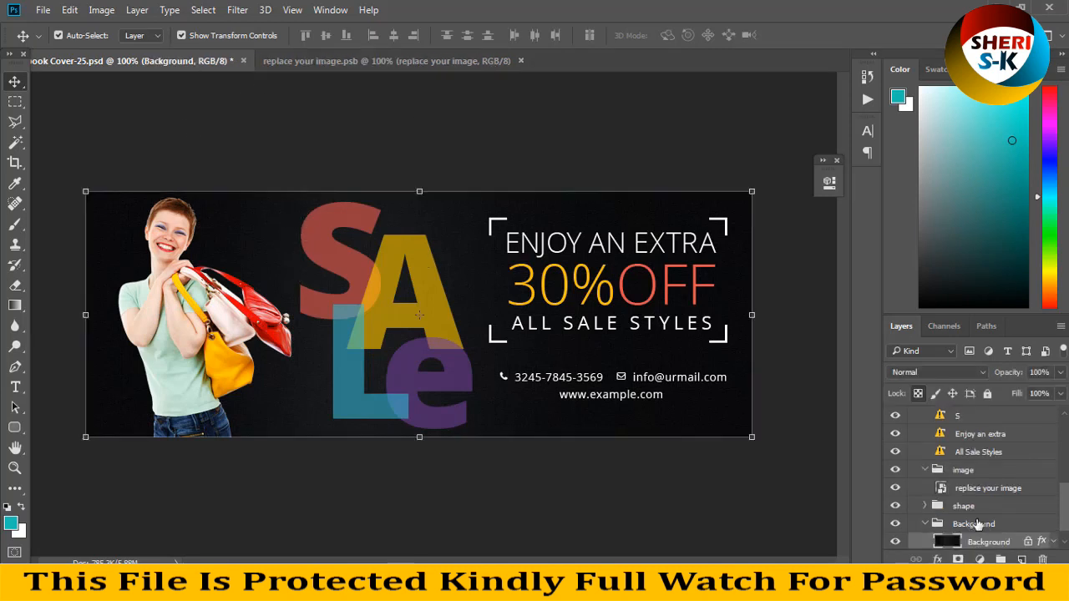
scroll(981, 547, down, 1)
click(1028, 525)
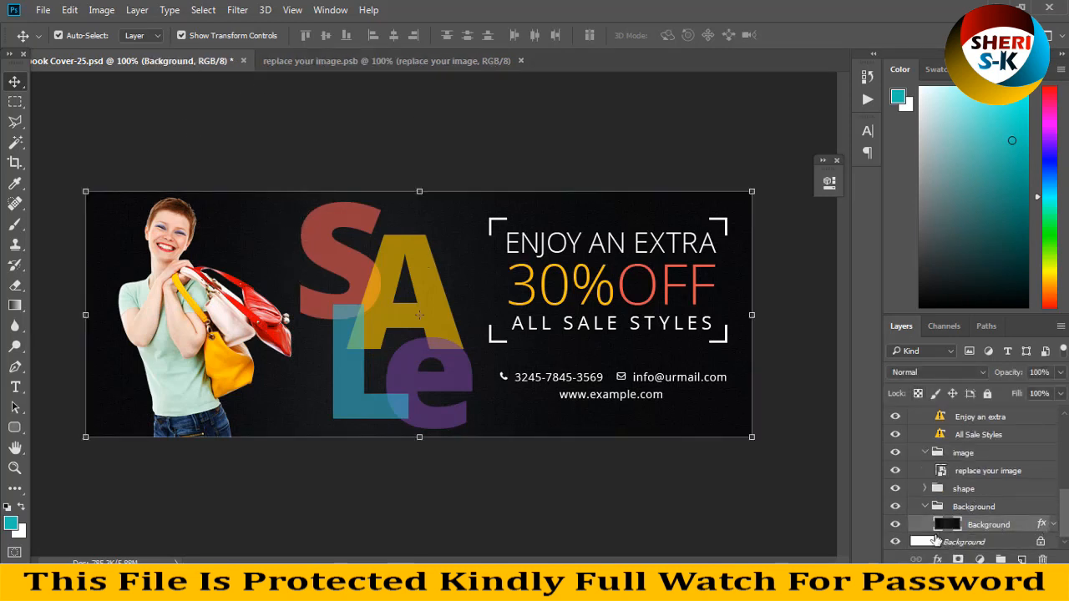
Try a blue linear gradient overlay in place of the pattern overlay on the black Background layer.
click(938, 560)
click(963, 509)
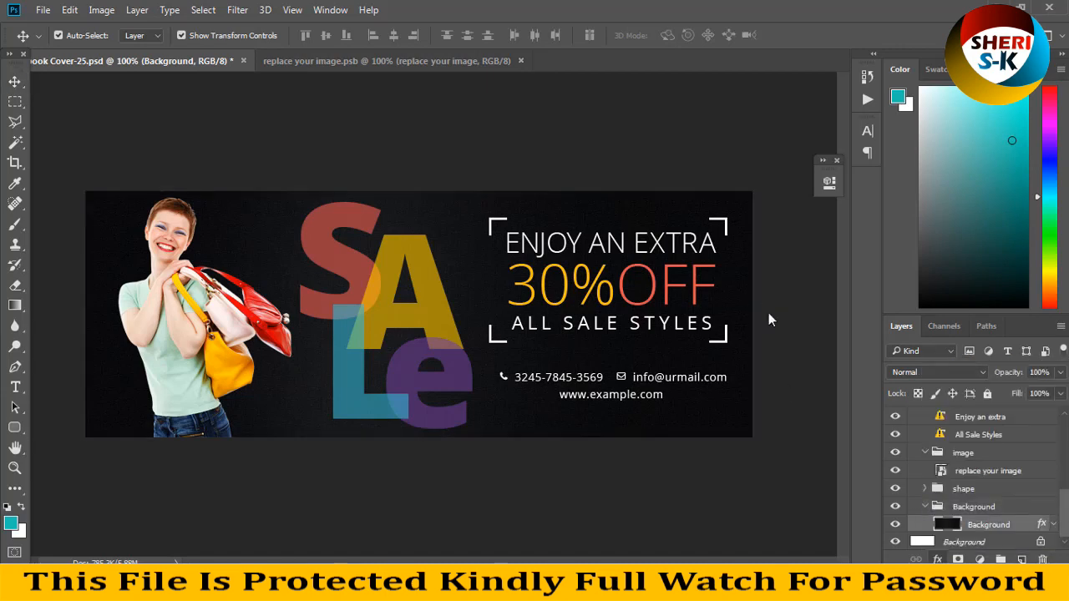
drag(529, 75, 770, 117)
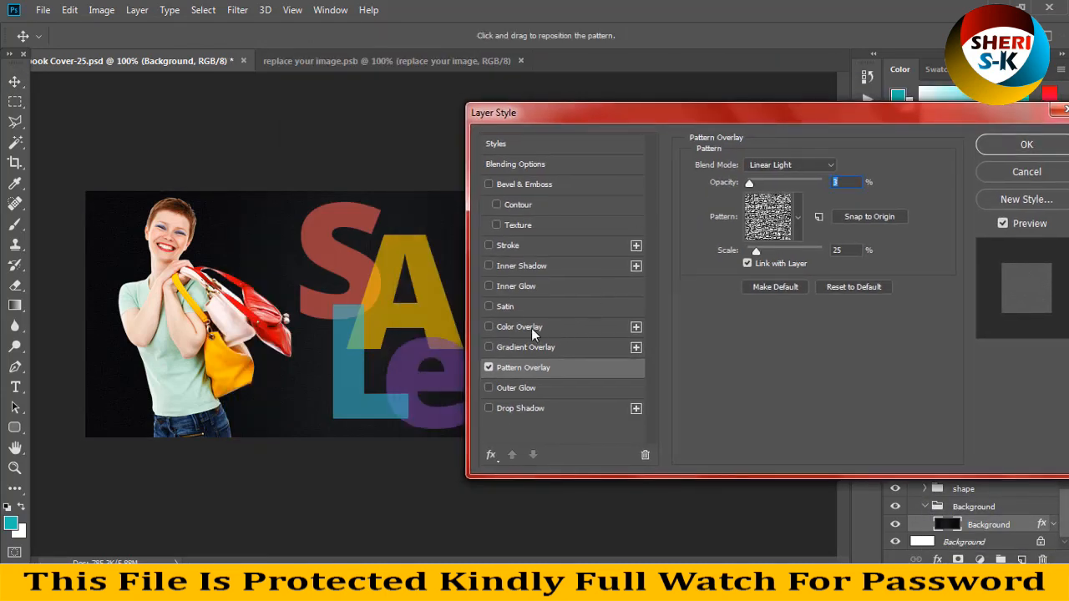
click(523, 346)
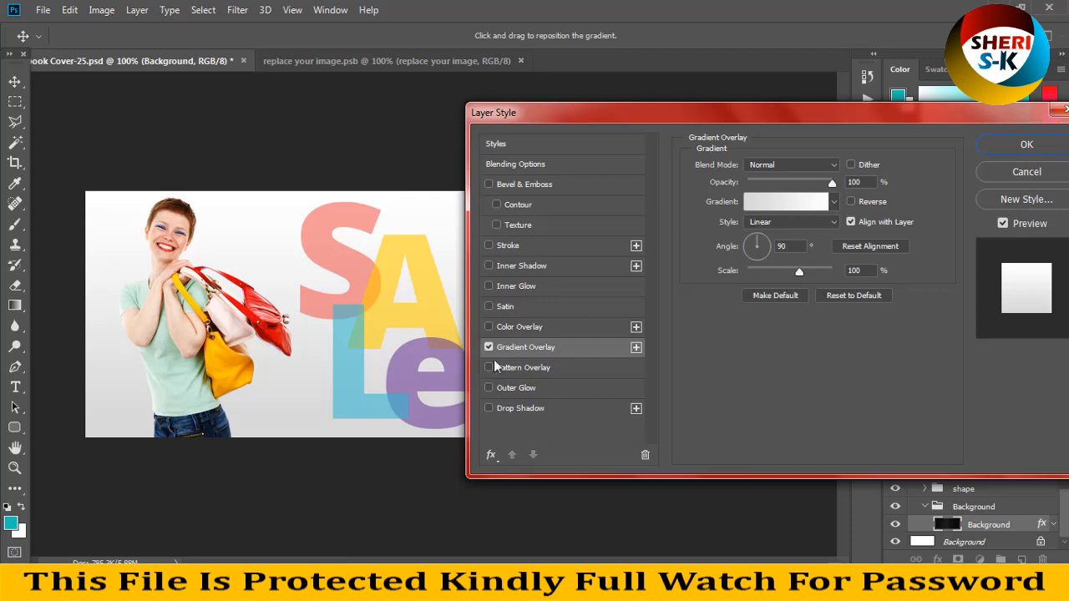
click(837, 201)
click(802, 282)
click(797, 311)
click(799, 333)
drag(746, 115, 555, 291)
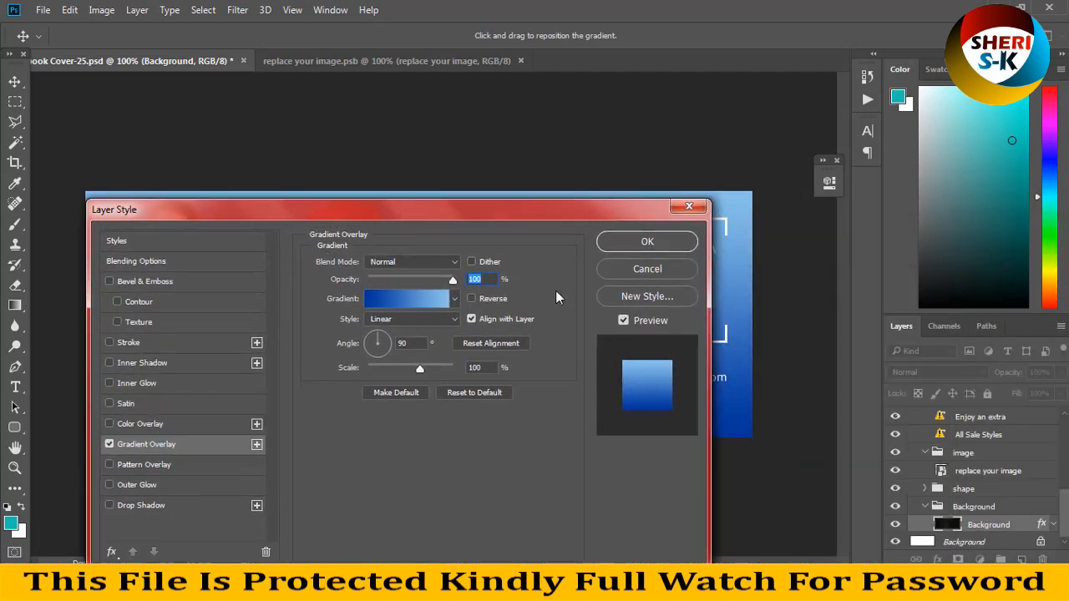
click(649, 269)
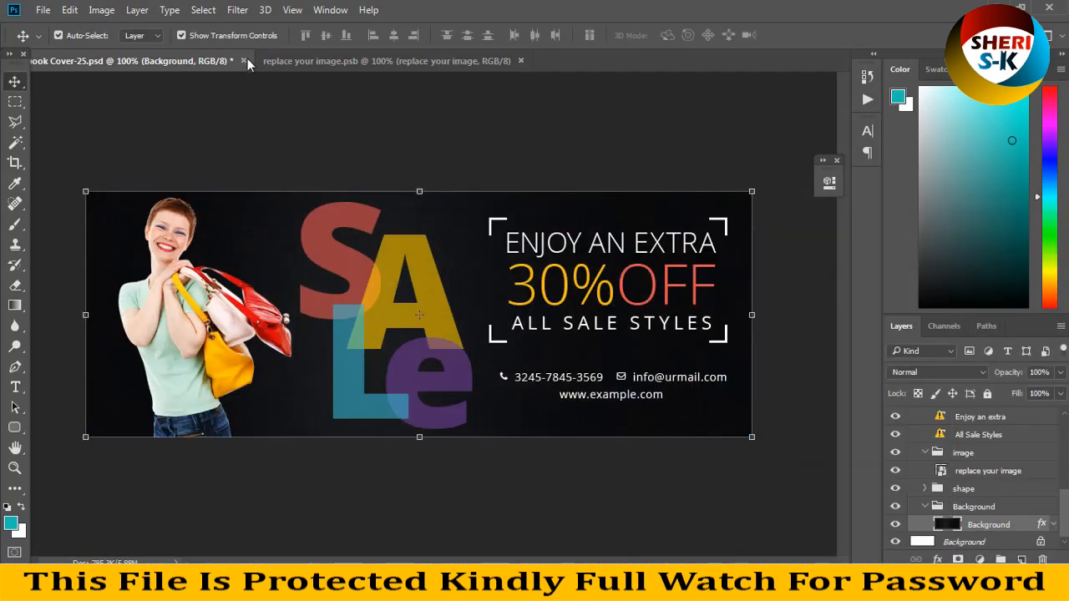
Close the Cover-25 document without saving, close the smart object document, and return to the cover template folder.
click(244, 60)
click(467, 220)
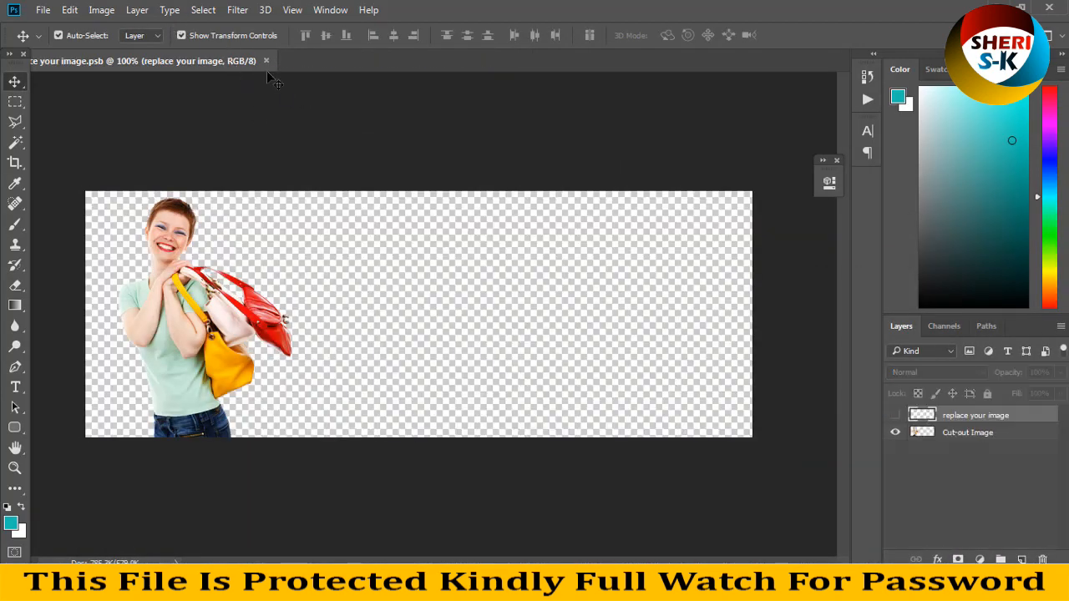
click(270, 60)
click(336, 585)
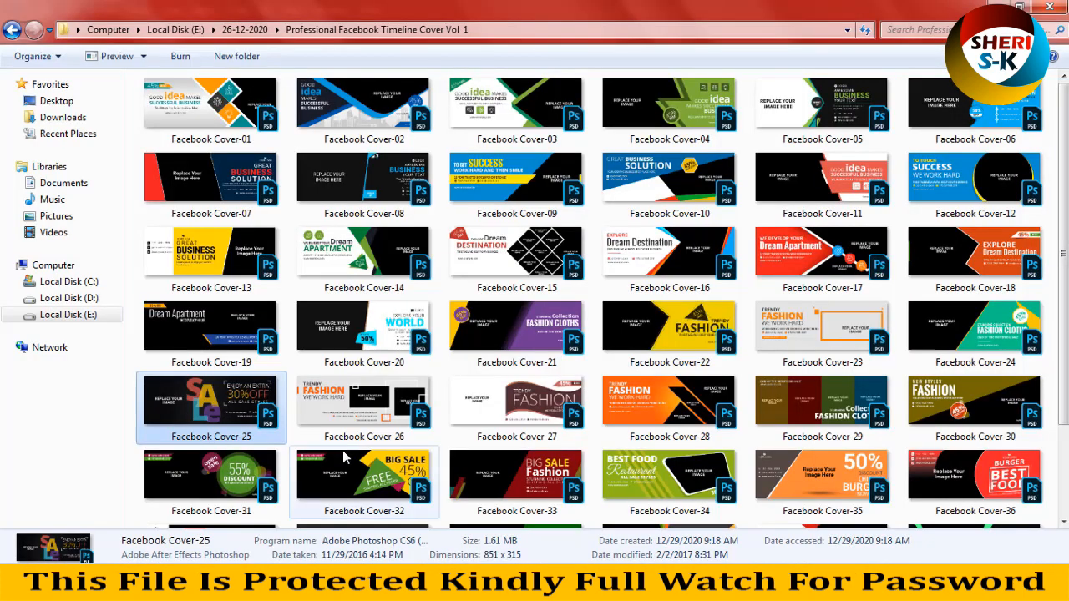
Open the Facebook Cover-02 PSD template from the folder in Photoshop.
click(543, 265)
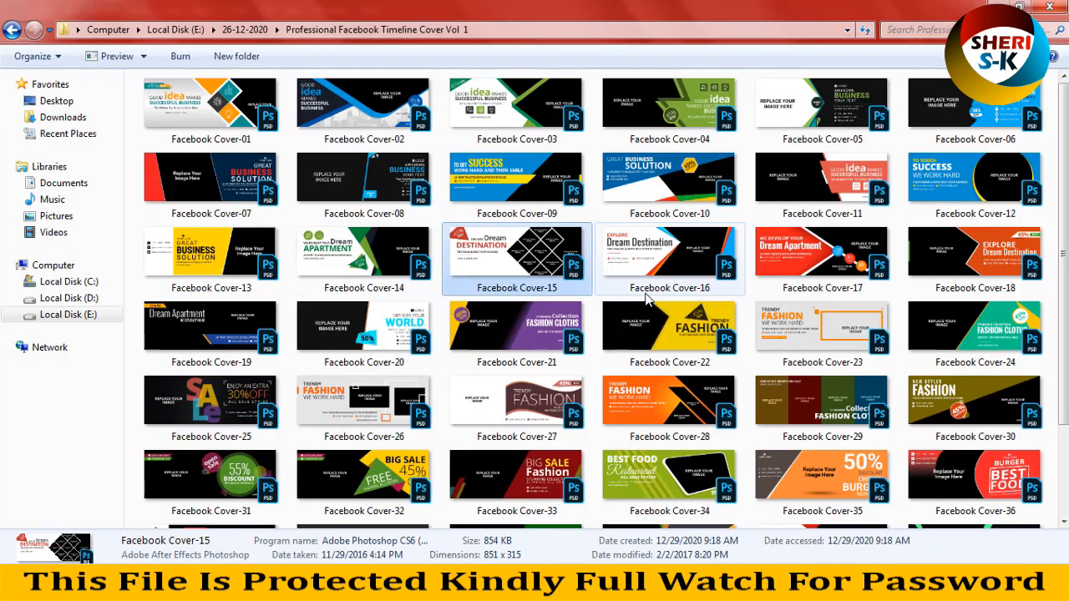
click(799, 277)
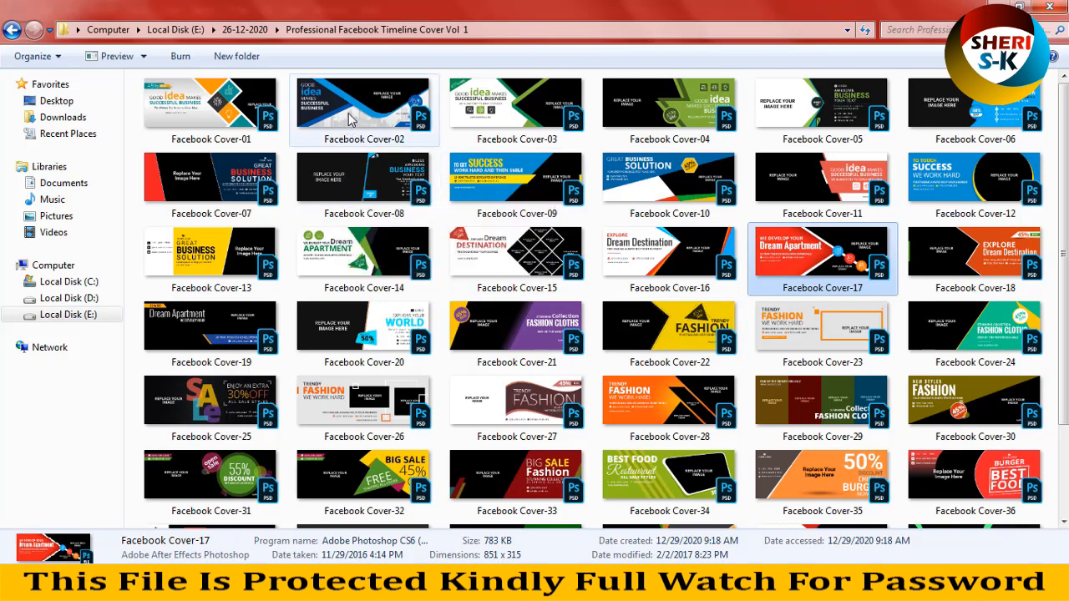
mouse_move(349, 119)
mouse_down()
mouse_move(172, 502)
mouse_move(163, 580)
mouse_move(125, 585)
mouse_move(333, 112)
mouse_up()
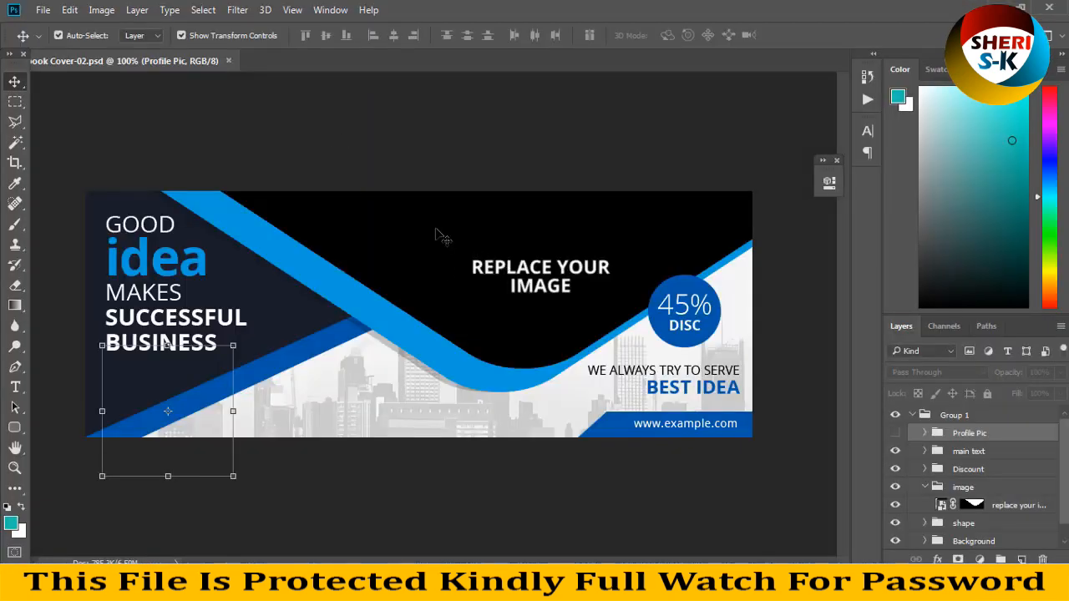
Try shifting the city skyline layer downward in the cover's background, and undo the move.
click(434, 233)
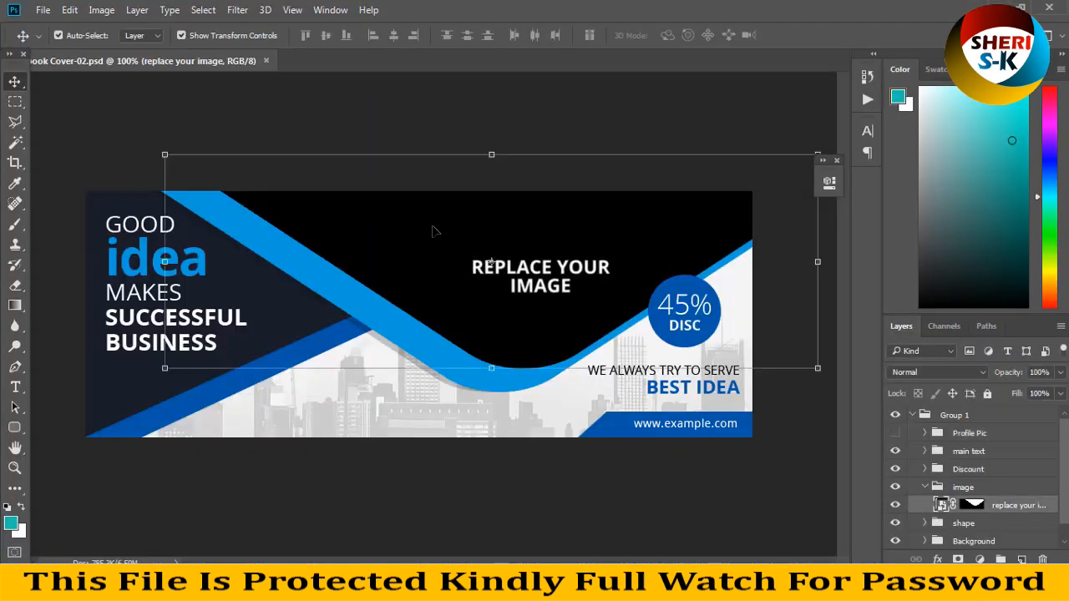
click(431, 423)
mouse_move(419, 433)
mouse_down()
mouse_move(414, 392)
mouse_move(398, 455)
mouse_move(422, 418)
mouse_move(415, 441)
mouse_up()
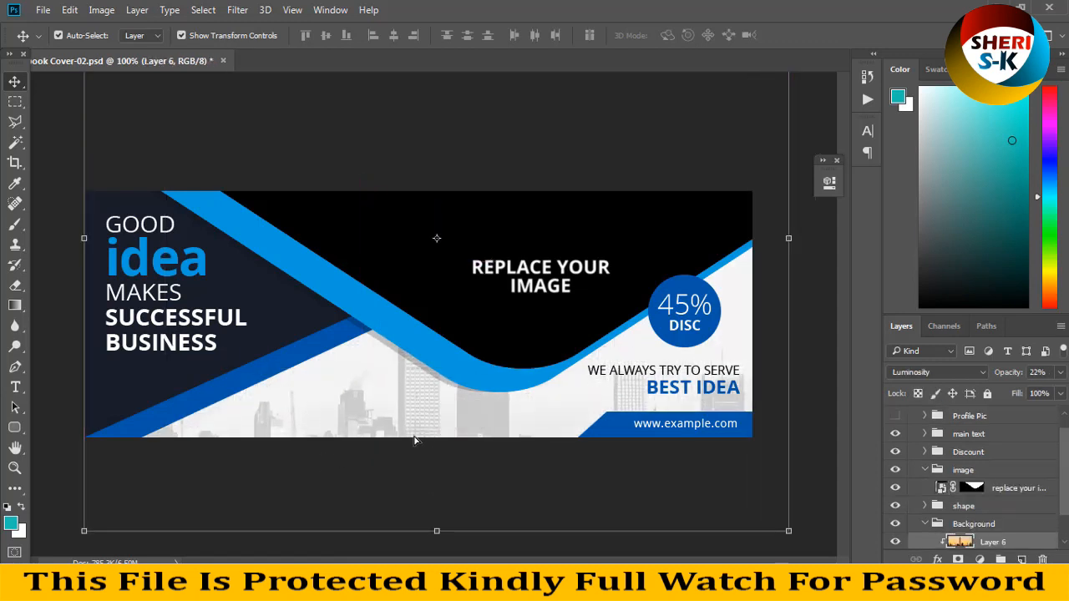
key(ctrl+z)
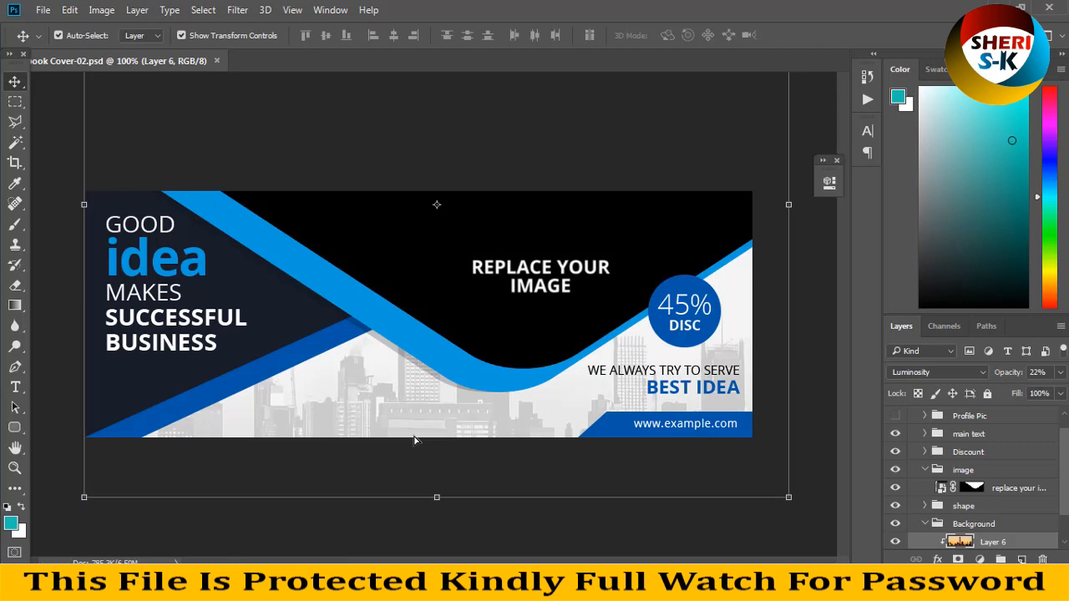
Open the replace your image smart object's contents and the photo By Sheri Sk (26).jpg from the Poster Girl 55sk folder.
double_click(946, 488)
click(42, 10)
click(50, 40)
click(475, 224)
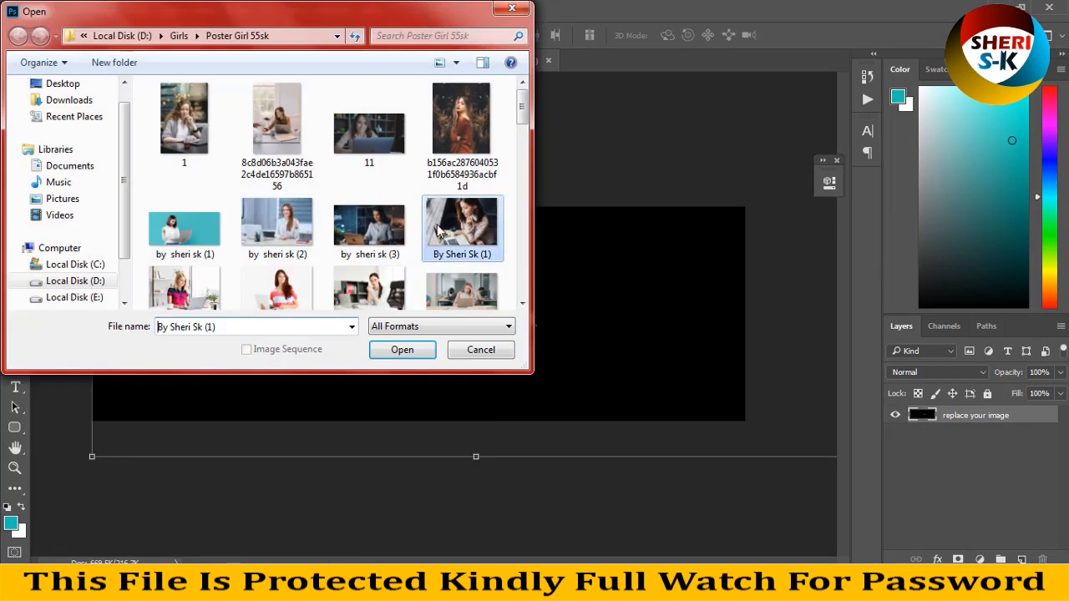
scroll(443, 224, down, 3)
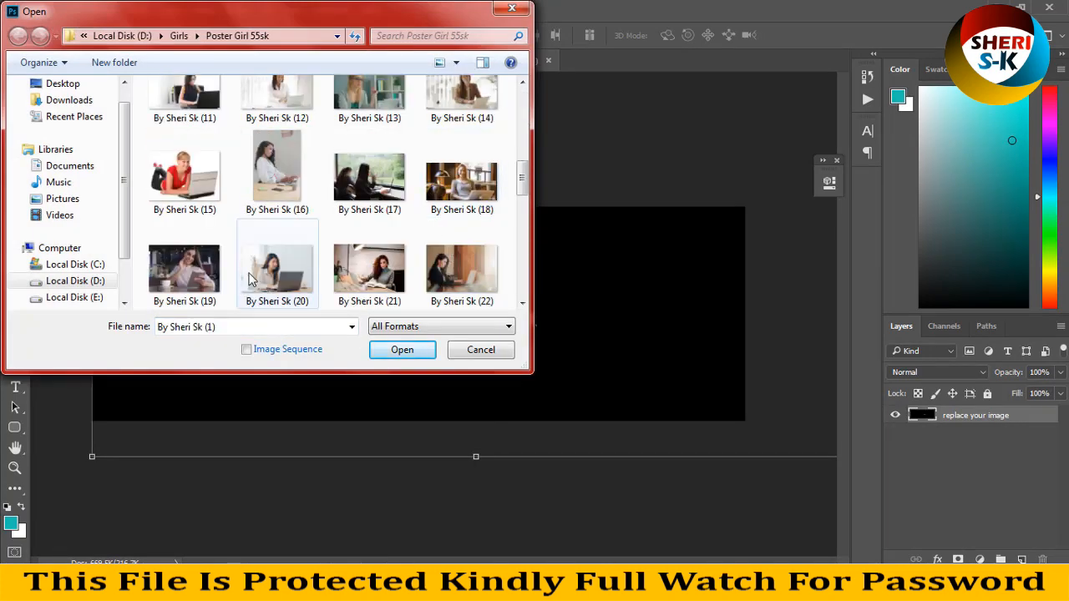
scroll(376, 250, down, 1)
double_click(369, 276)
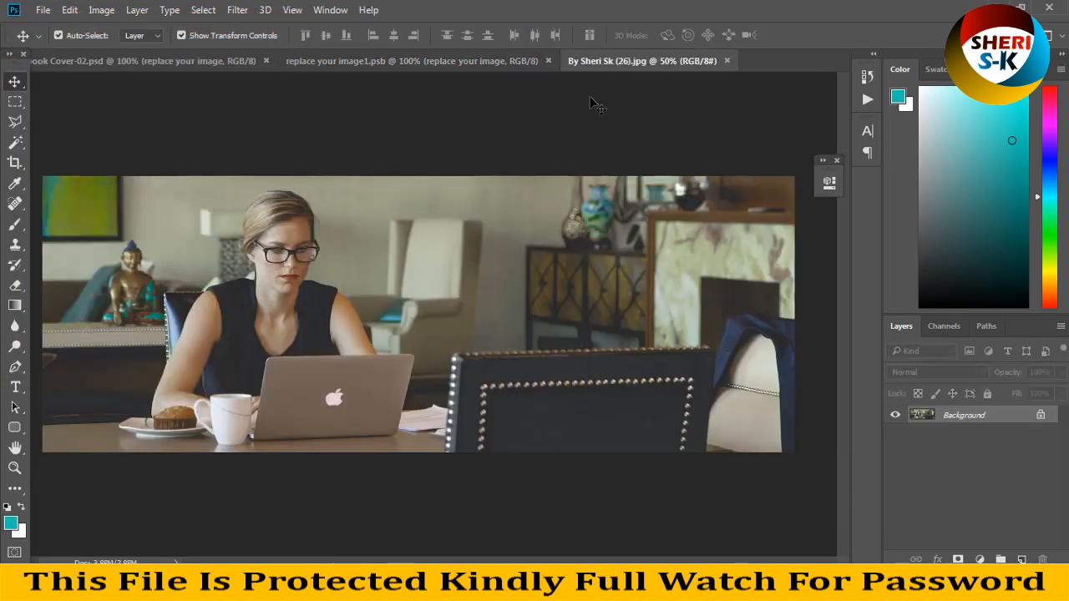
Apply Auto Tone to the photo and place it in the smart object, positioned to frame the woman's face and glasses.
key(ctrl+shift+l)
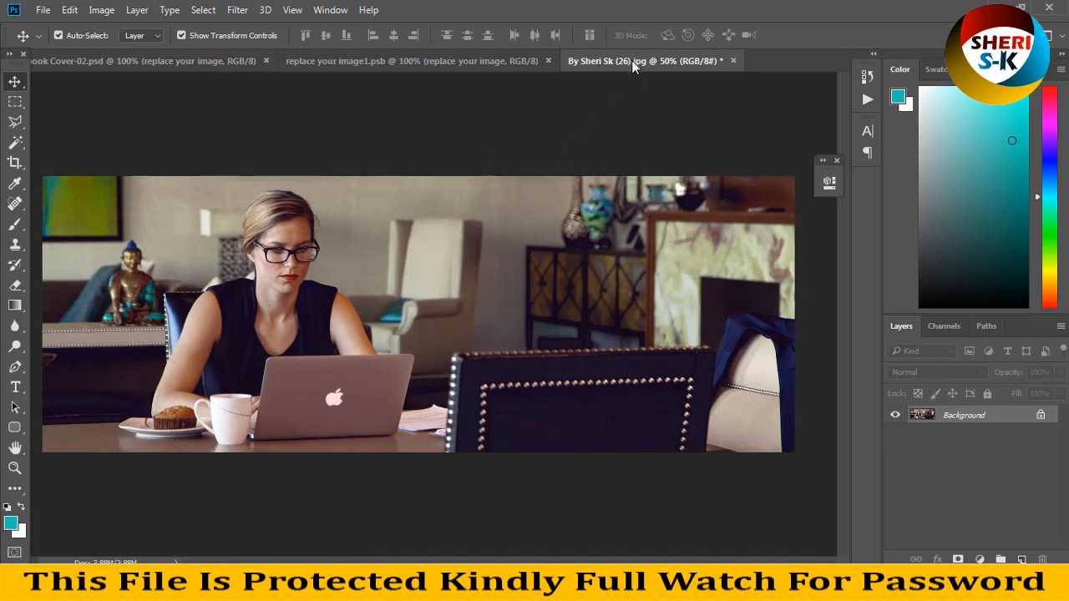
drag(633, 66, 708, 155)
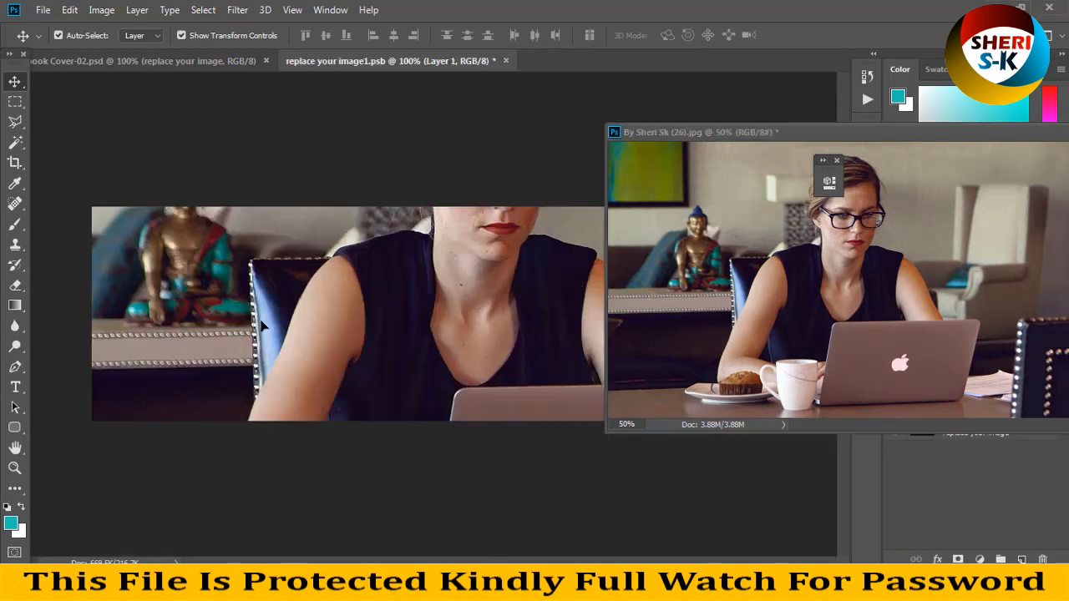
drag(417, 310, 384, 391)
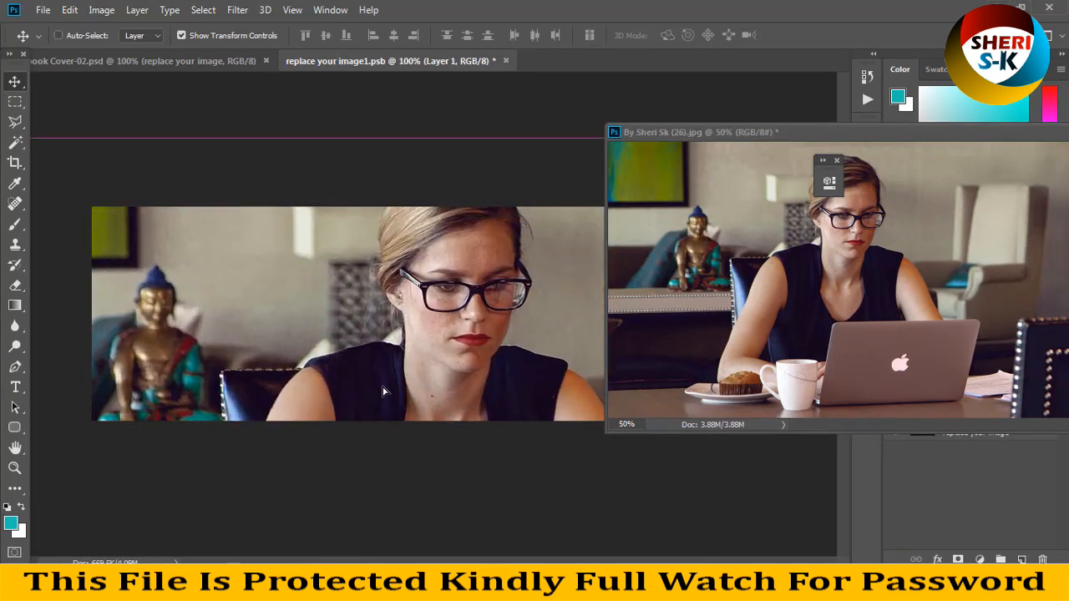
key(ctrl+s)
click(138, 63)
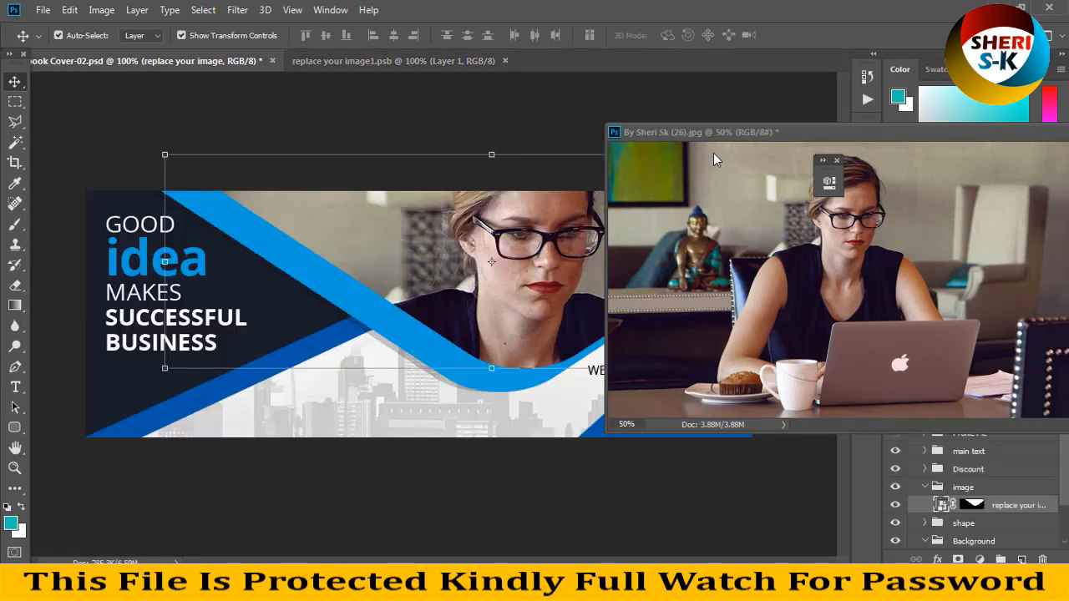
drag(1009, 137, 499, 116)
click(846, 110)
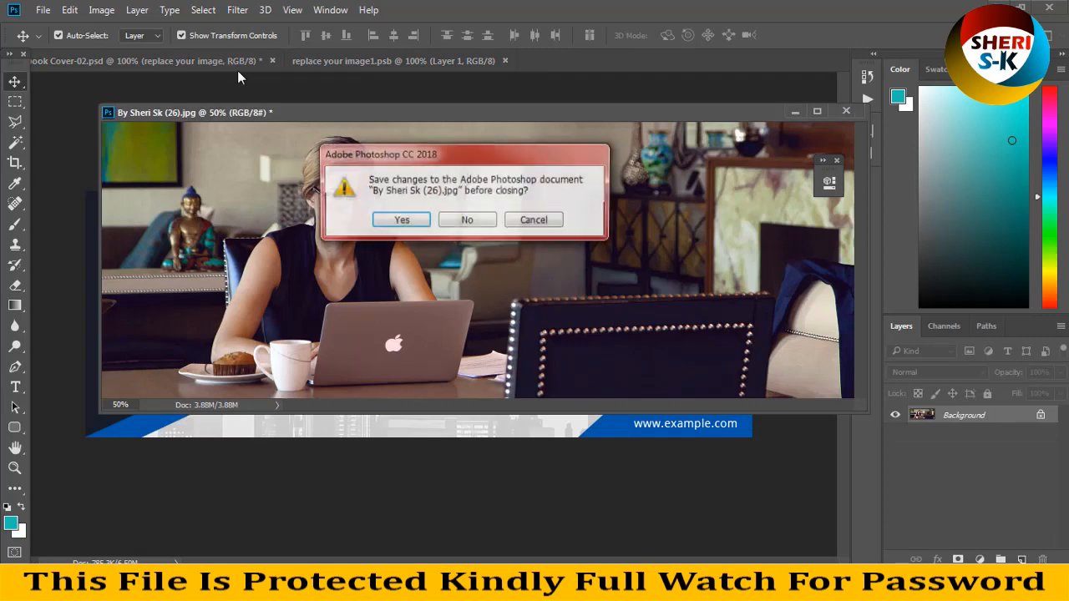
click(467, 219)
Scale down and reposition the photo layer in the smart object so the woman and her laptop fit within the canvas.
key(ctrl+Tab)
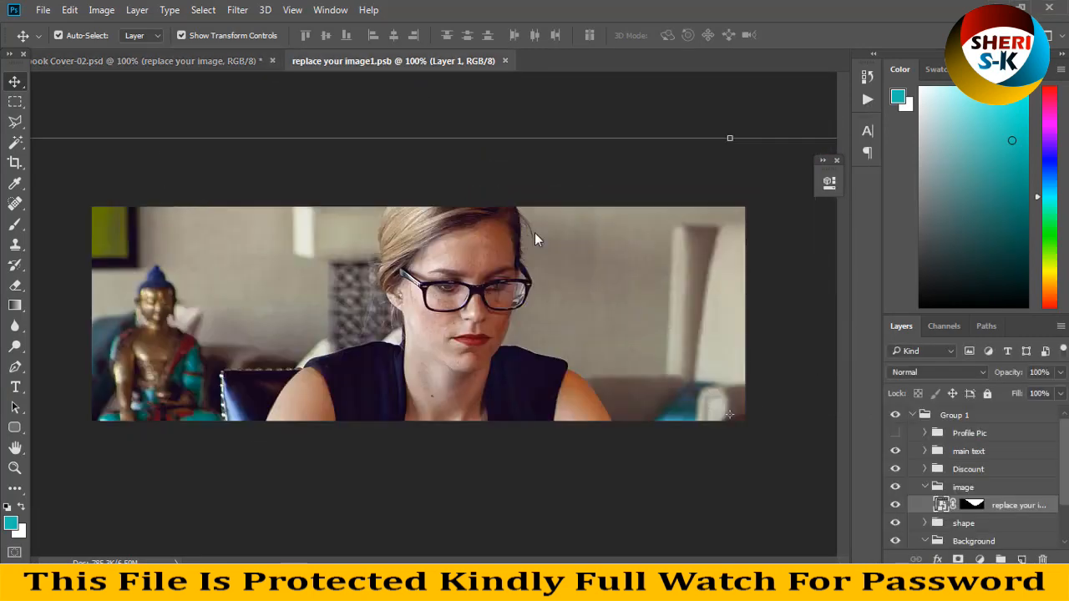
key(ctrl+minus)
key(ctrl+minus)
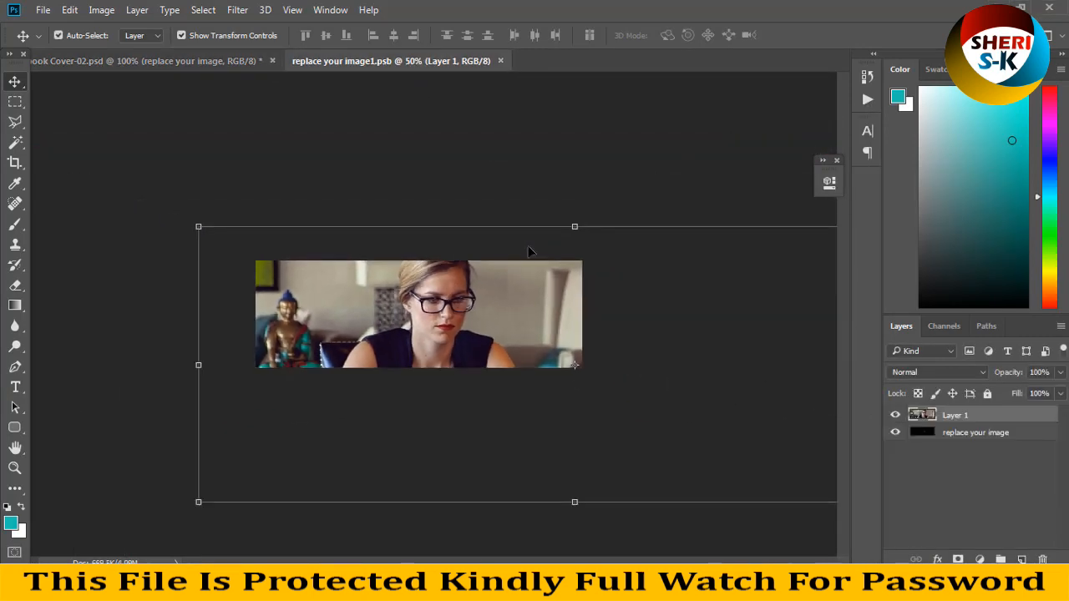
drag(199, 504, 256, 479)
key(ctrl+minus)
key(ctrl+minus)
key(ctrl+minus)
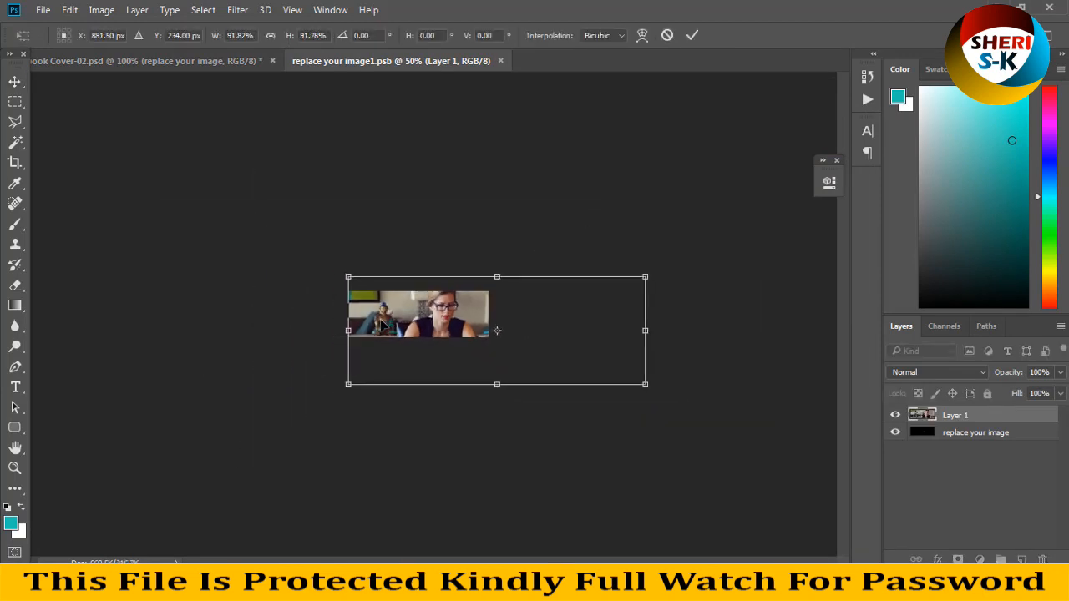
drag(590, 367, 508, 337)
drag(506, 288, 487, 303)
key(Return)
Save the smart object with the resized photo and close its document to return to the cover.
key(ctrl+plus)
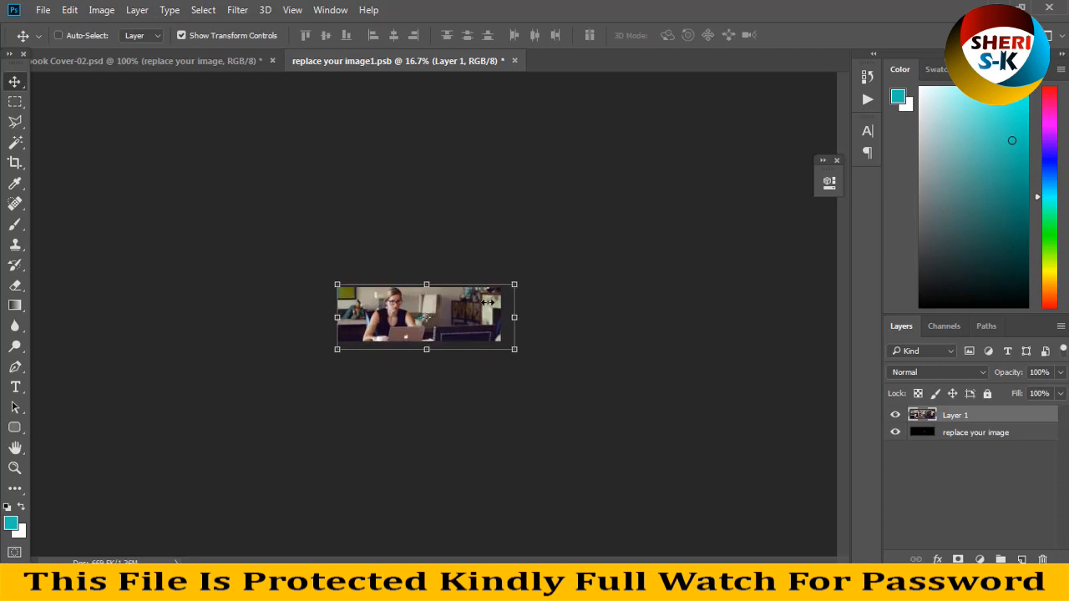
key(ctrl+plus)
key(ctrl+plus)
key(ctrl+plus)
key(ctrl+plus)
key(ctrl+plus)
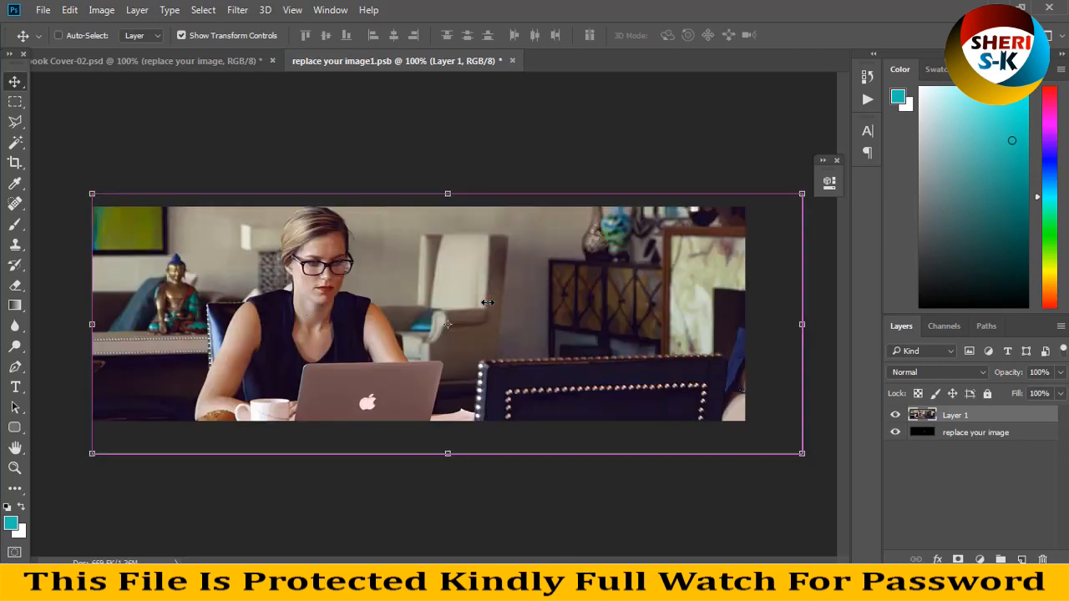
key(ctrl+s)
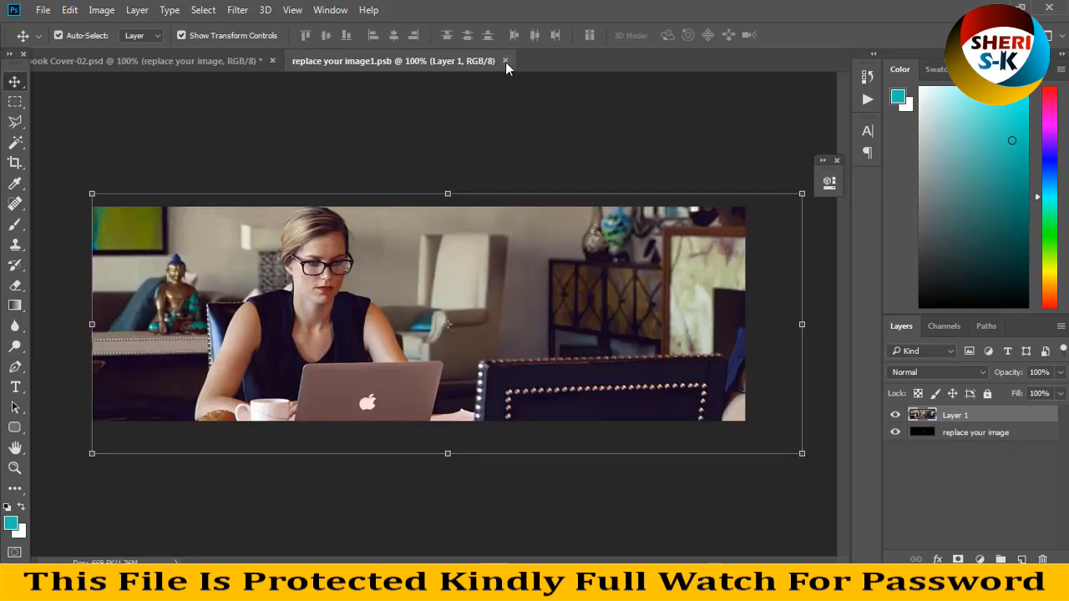
click(505, 61)
Try shifting the masked photo to the right in the cover, and undo the move.
drag(428, 237, 461, 236)
key(ctrl+z)
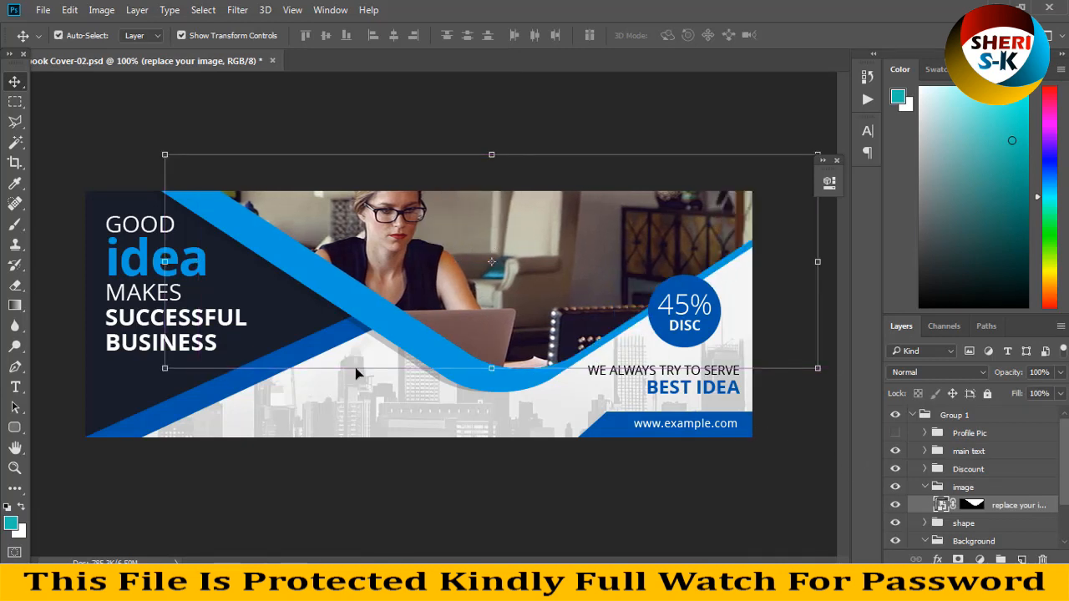
click(374, 402)
Recolor the light blue curved band, Rounded Rectangle 1, to dark purple 12081f sampled from the photo.
click(312, 275)
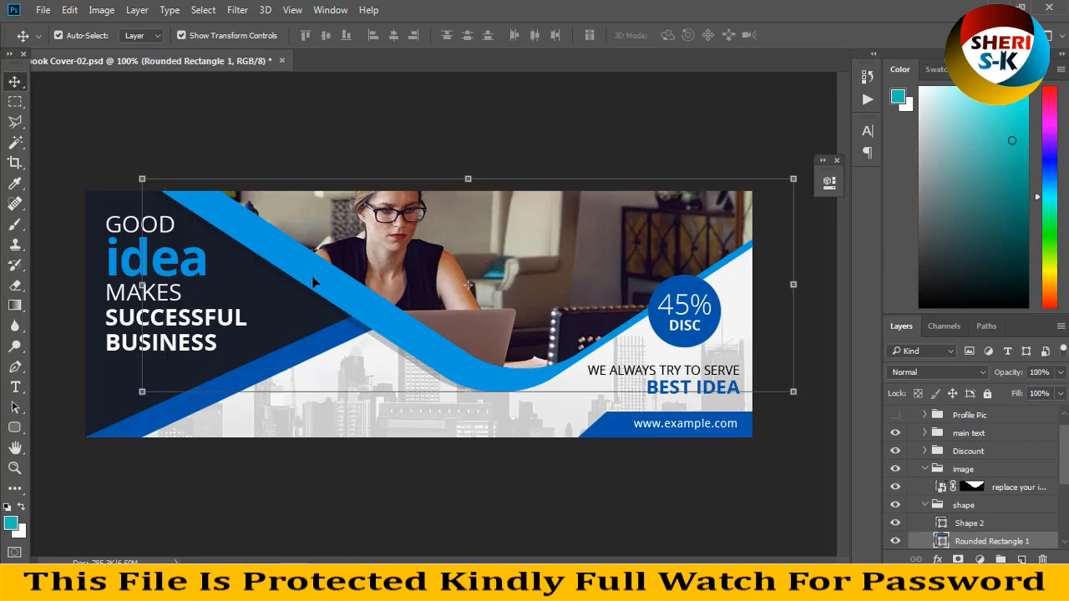
double_click(941, 543)
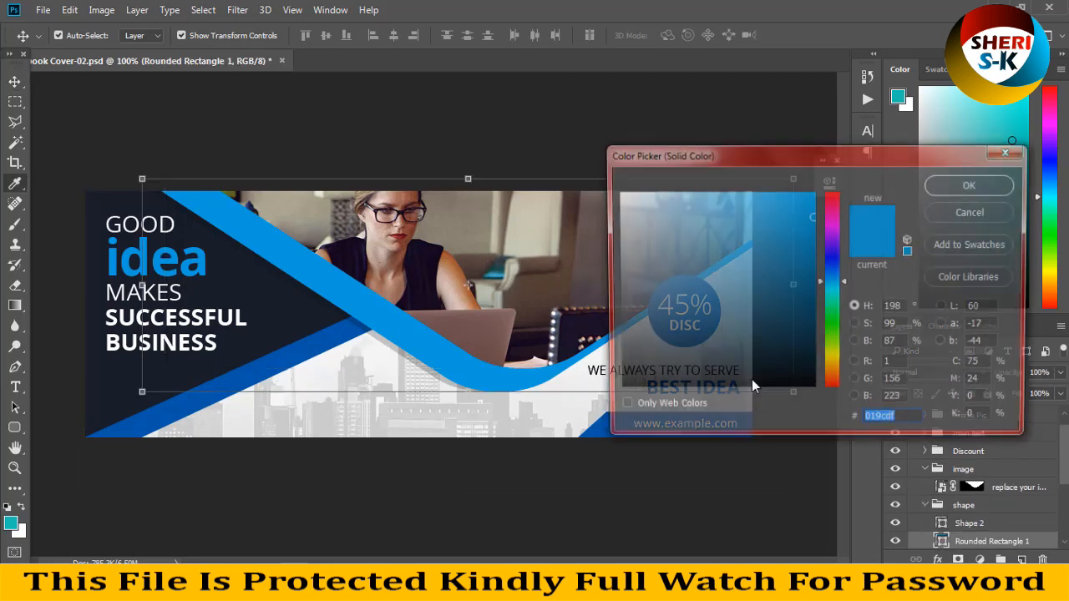
click(431, 254)
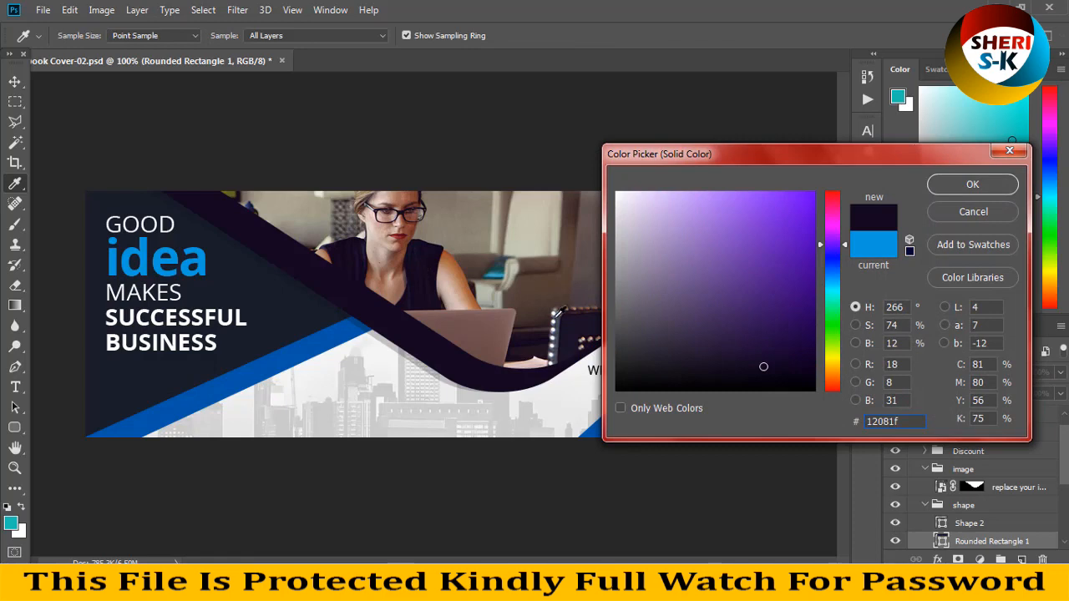
click(971, 190)
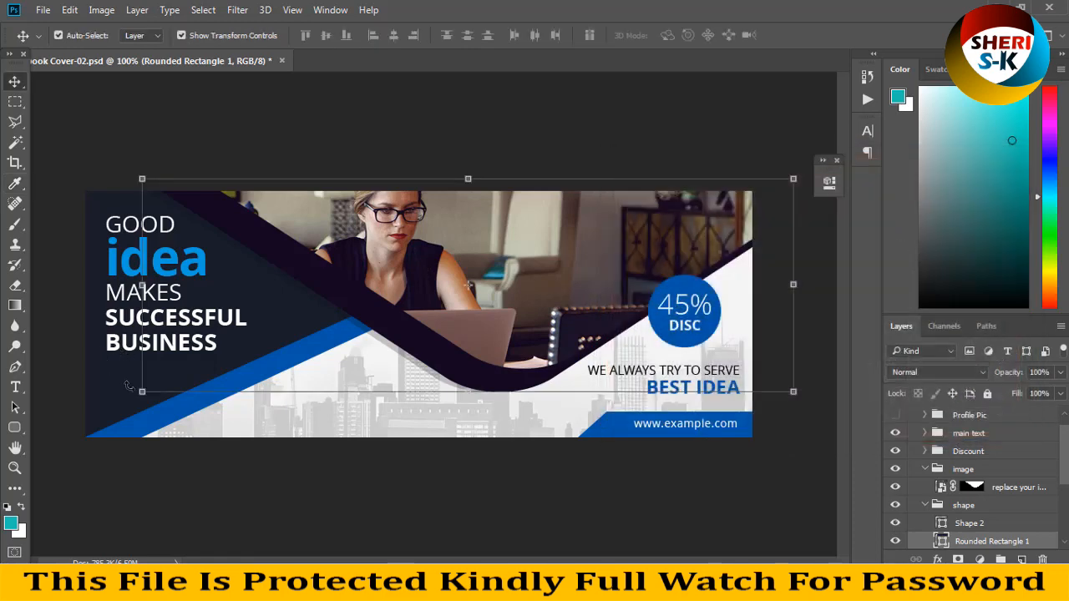
Recolor the blue diagonal stripe, Shape 1 copy, beneath the headline panel to the same dark 12081f.
click(178, 412)
double_click(941, 543)
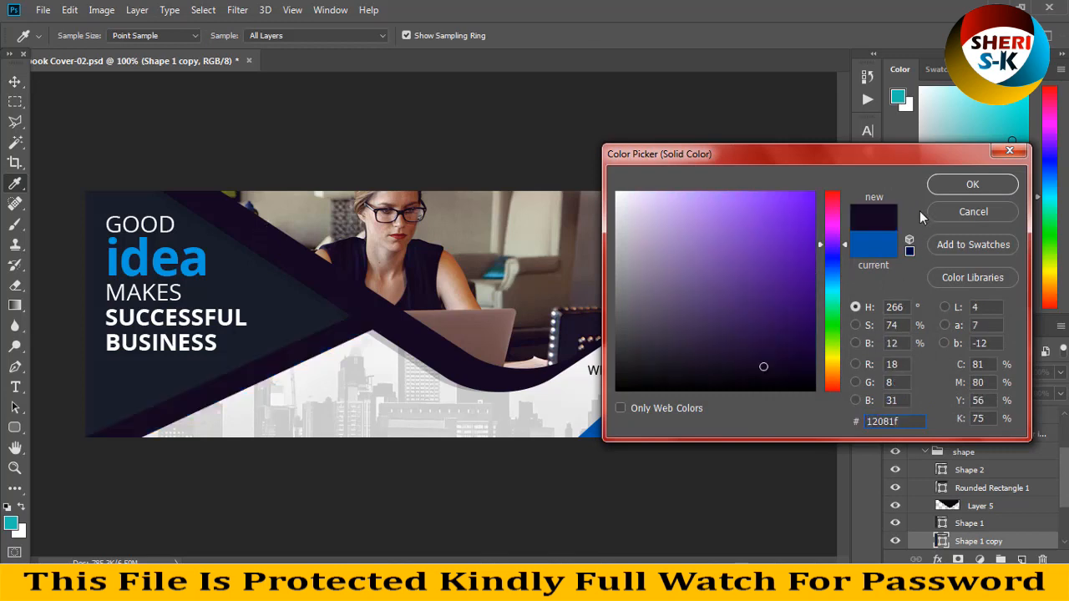
click(973, 183)
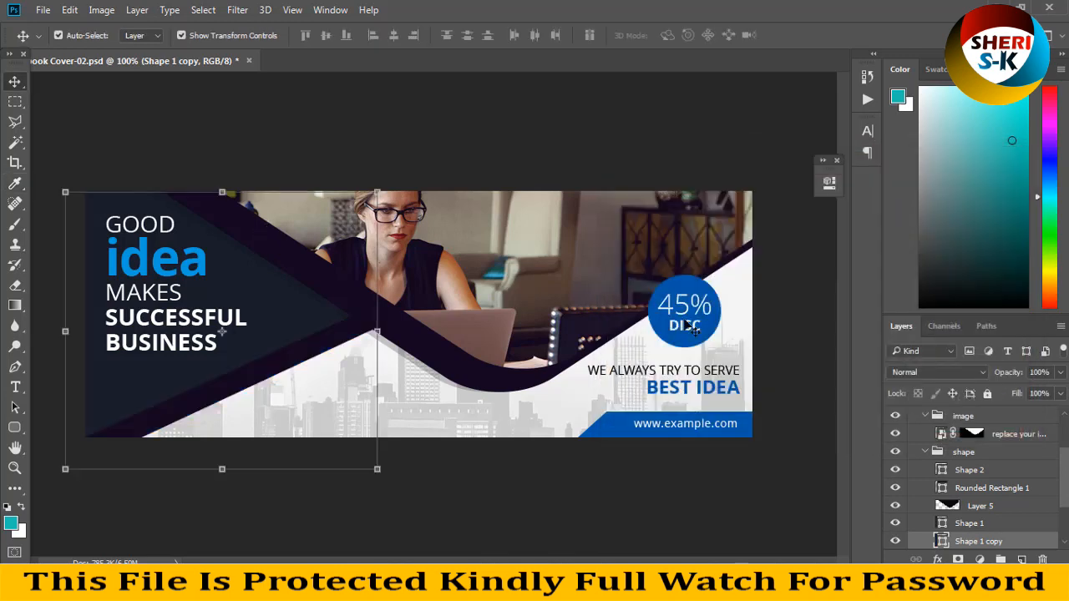
Close the cover without saving, and open Facebook Cover-17 from the Professional Facebook Timeline Cover Vol 1 folder in Photoshop.
click(248, 62)
click(468, 220)
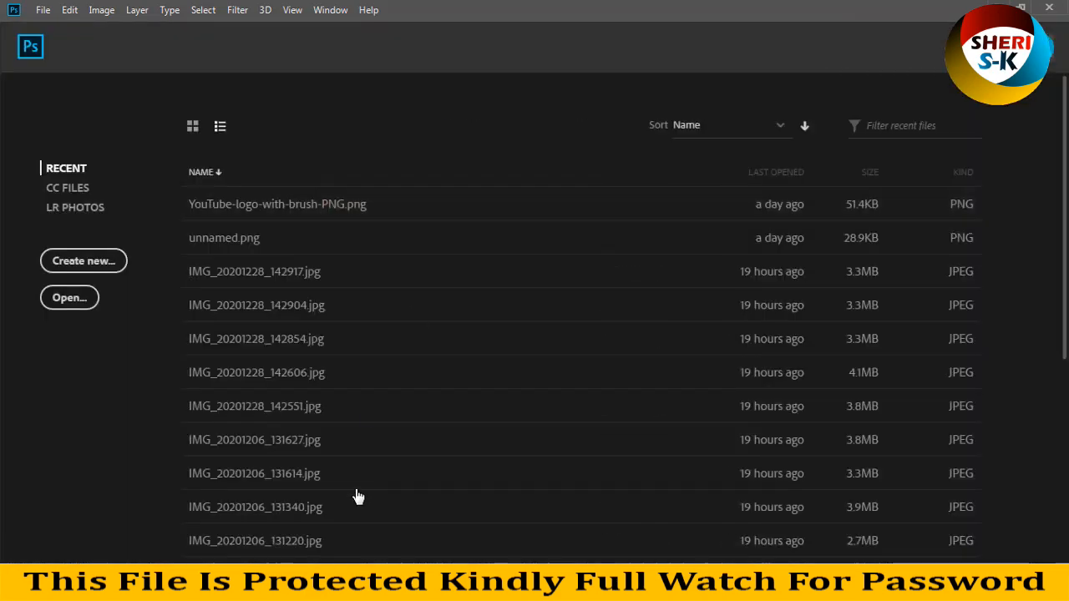
click(233, 583)
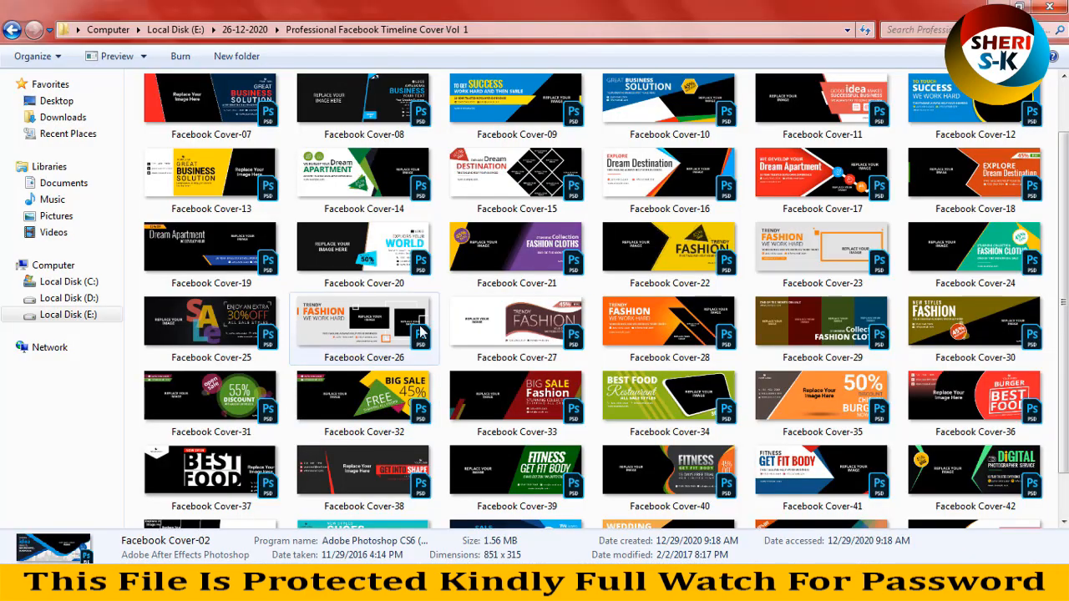
scroll(420, 333, down, 3)
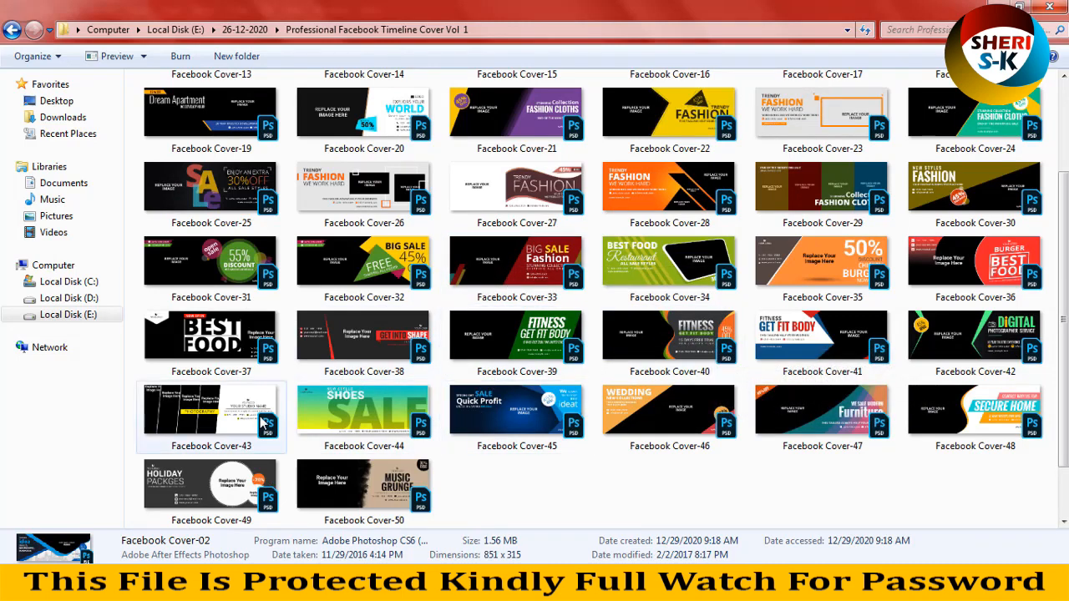
scroll(246, 351, up, 3)
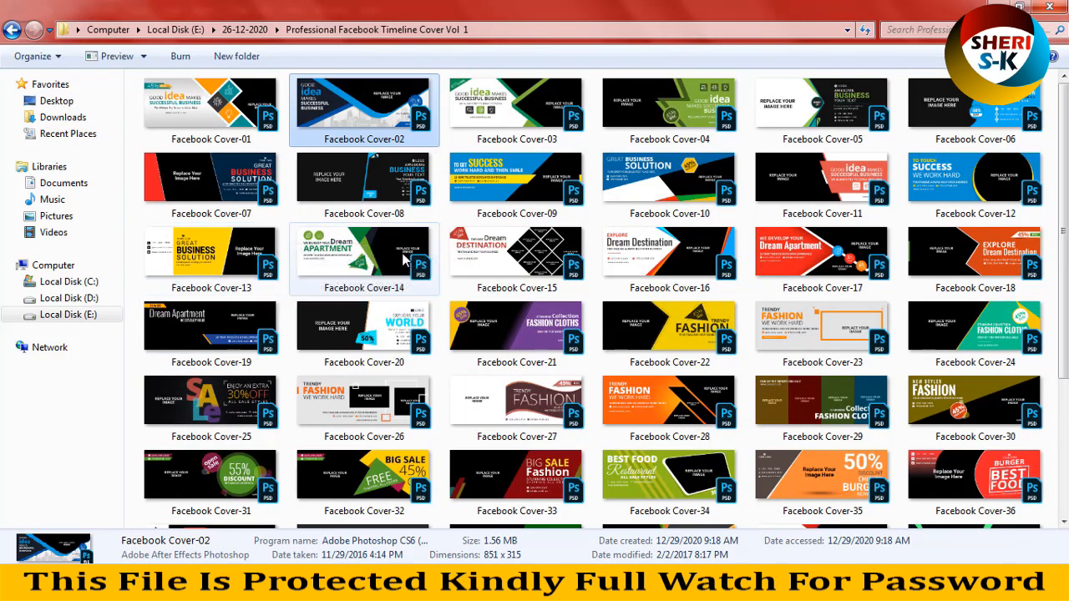
click(790, 255)
drag(822, 250, 359, 135)
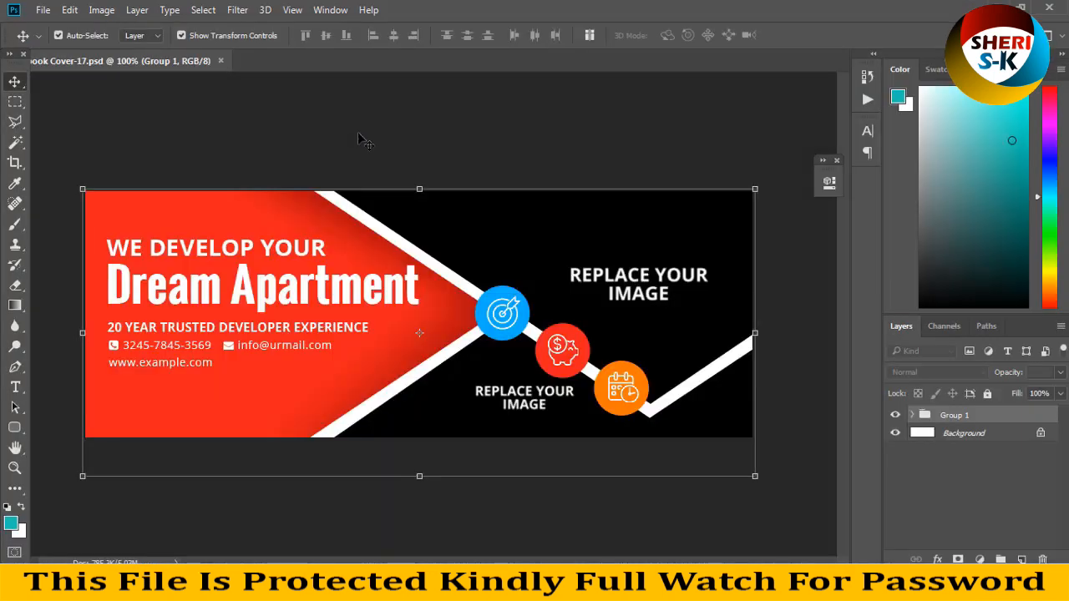
click(520, 209)
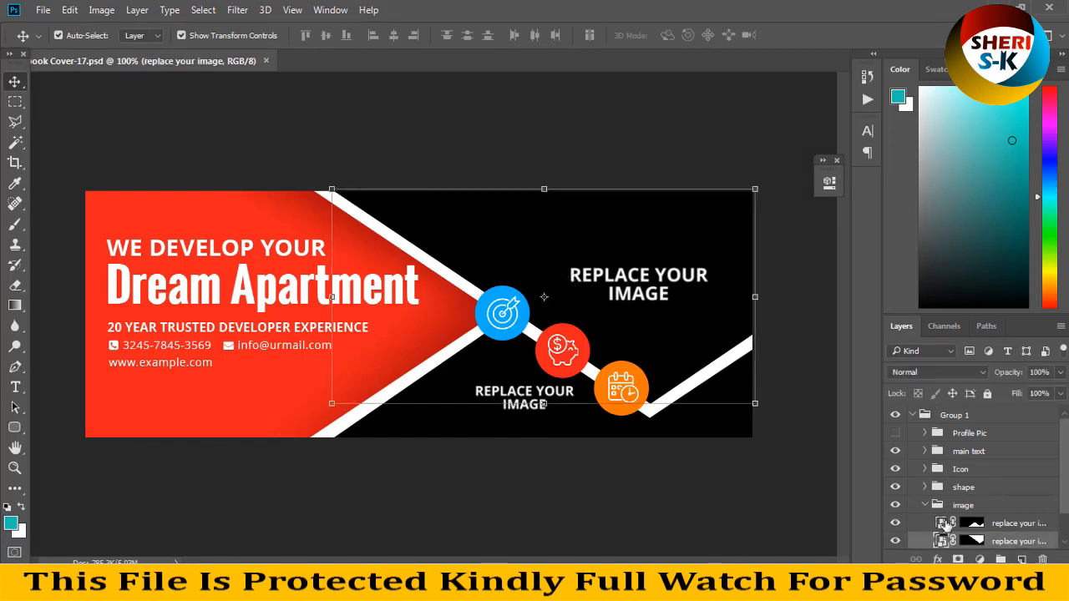
click(941, 541)
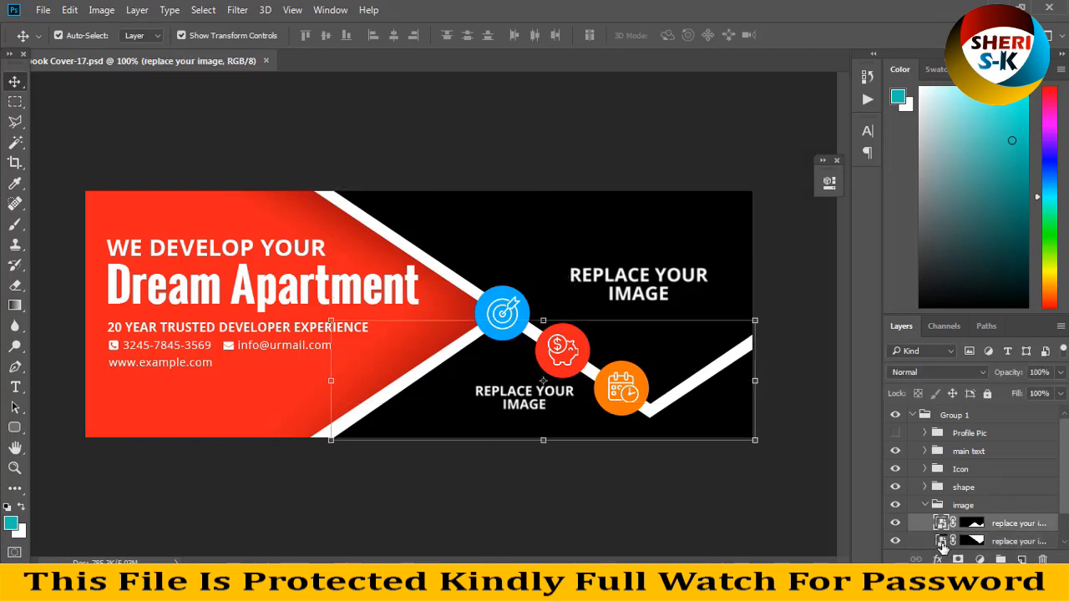
double_click(941, 542)
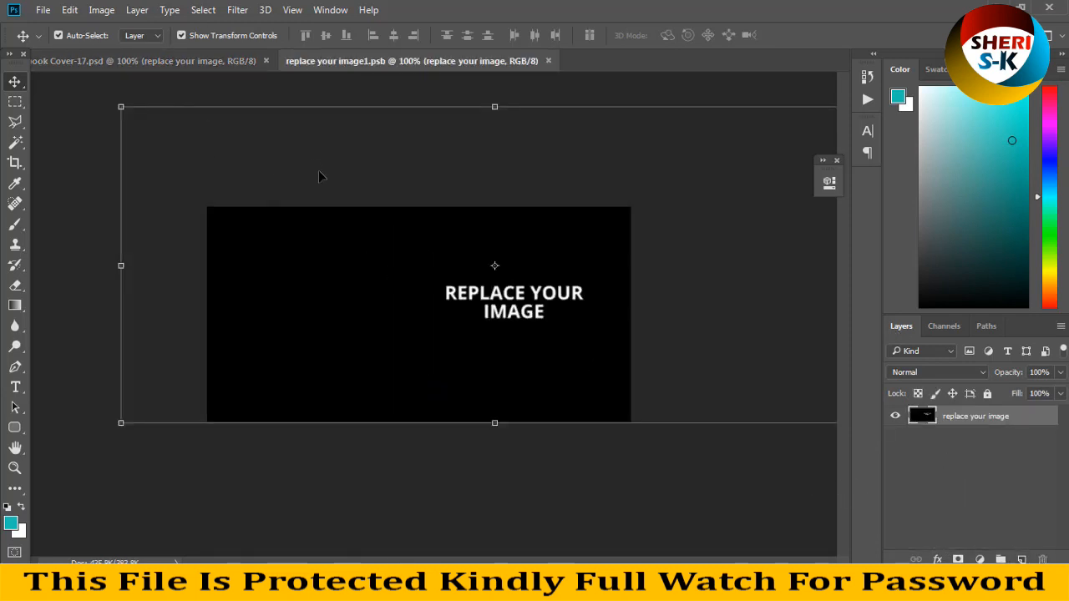
click(43, 10)
click(52, 40)
scroll(339, 197, down, 10)
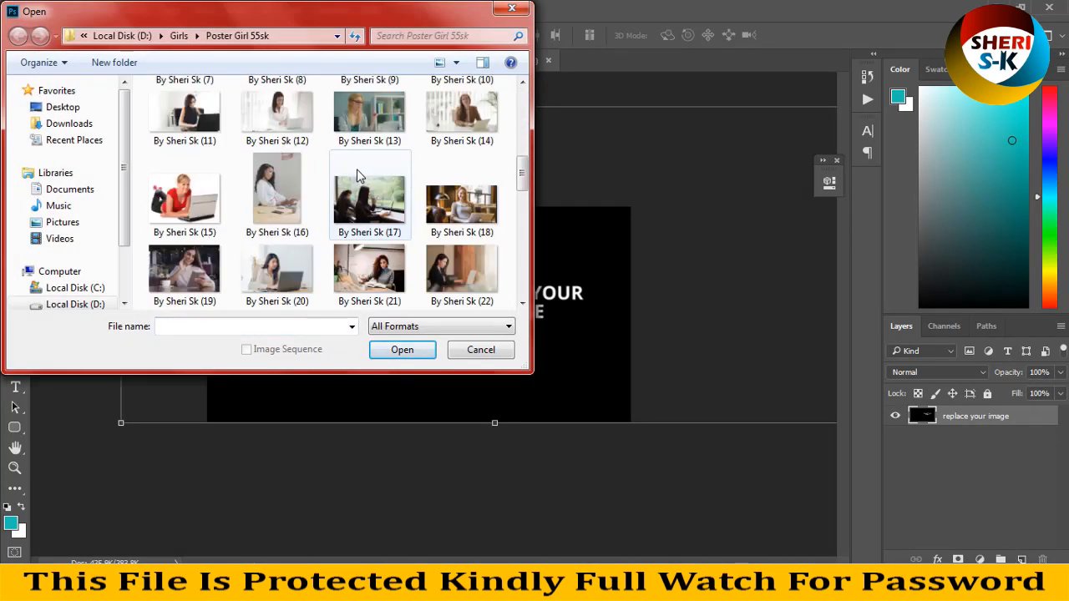
double_click(290, 214)
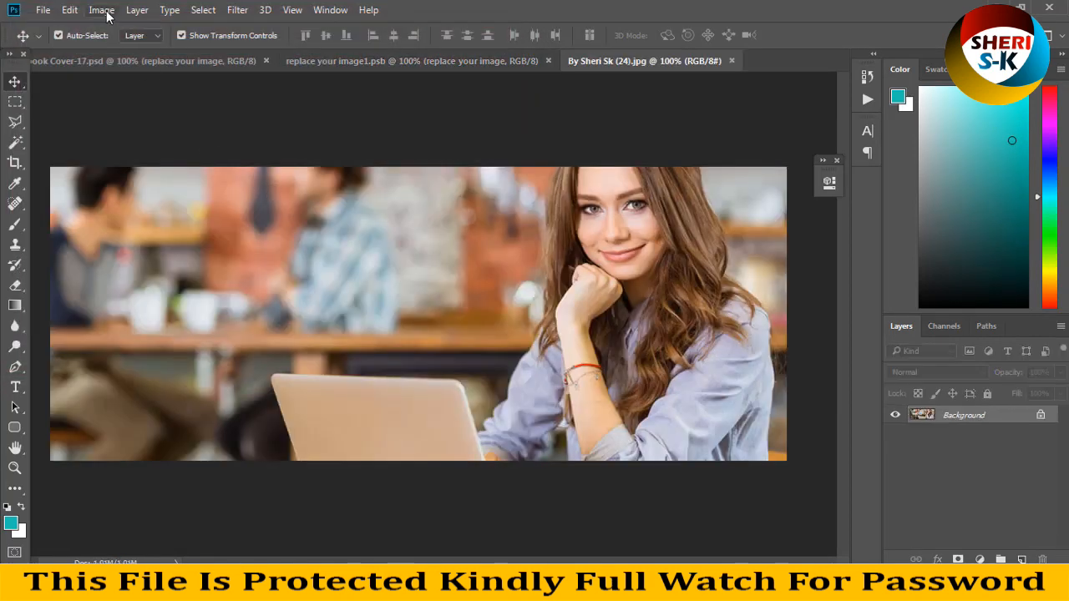
Try rotating the photo 90° counterclockwise, and undo the rotation.
click(101, 10)
mouse_move(240, 154)
click(294, 181)
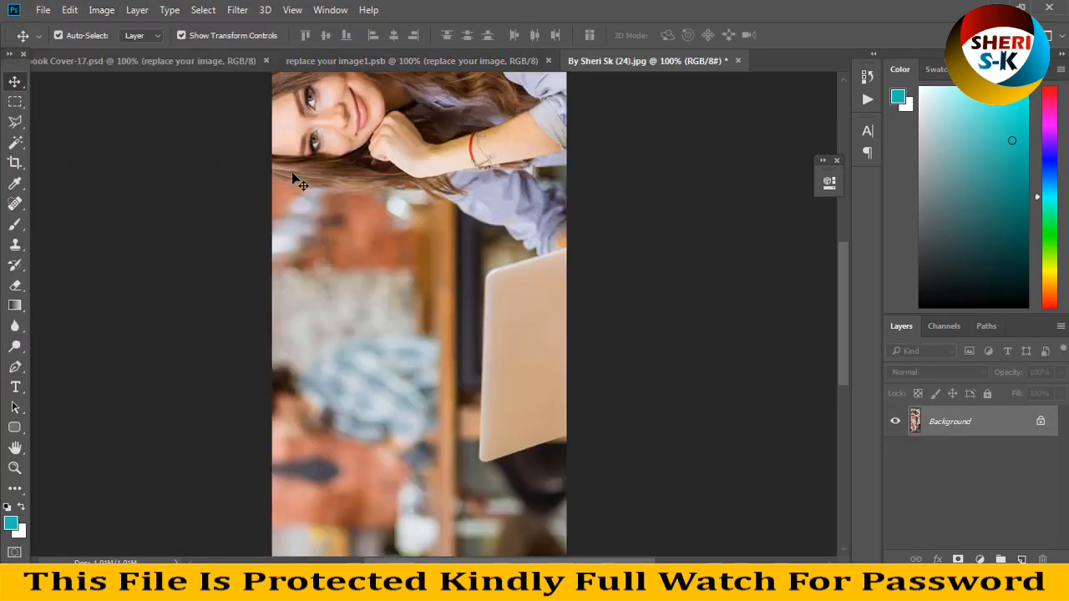
key(ctrl+z)
Flip the photo's canvas horizontally so the woman is on the opposite side.
click(101, 10)
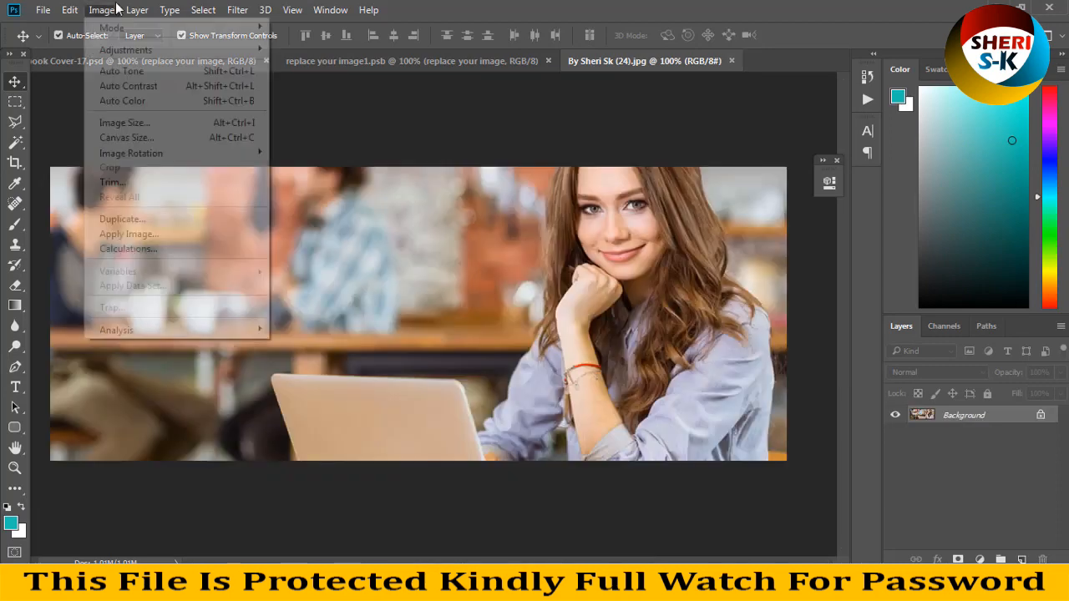
mouse_move(251, 155)
click(353, 221)
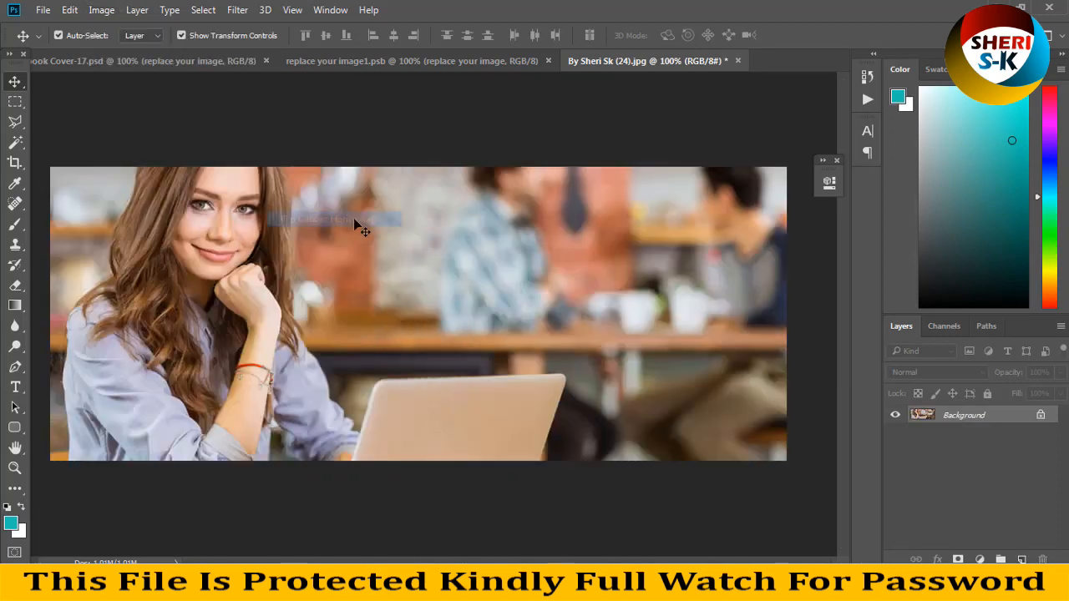
Place the flipped photo in the smart object, scaled down and aligned to the canvas's upper-left corner.
drag(611, 60, 718, 171)
drag(758, 296, 322, 348)
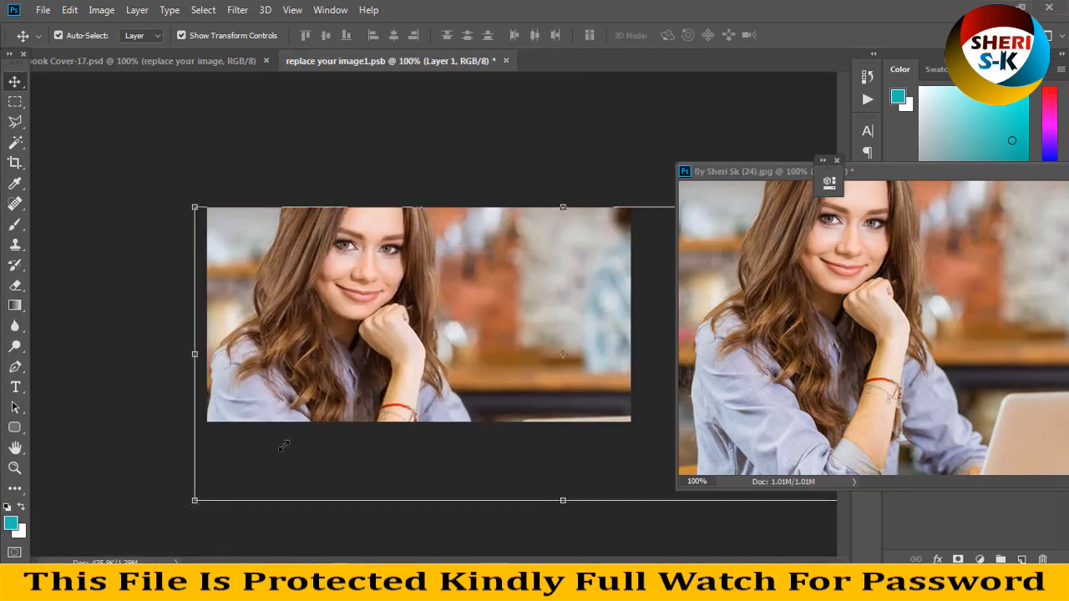
drag(195, 501, 320, 449)
drag(388, 365, 292, 362)
key(Return)
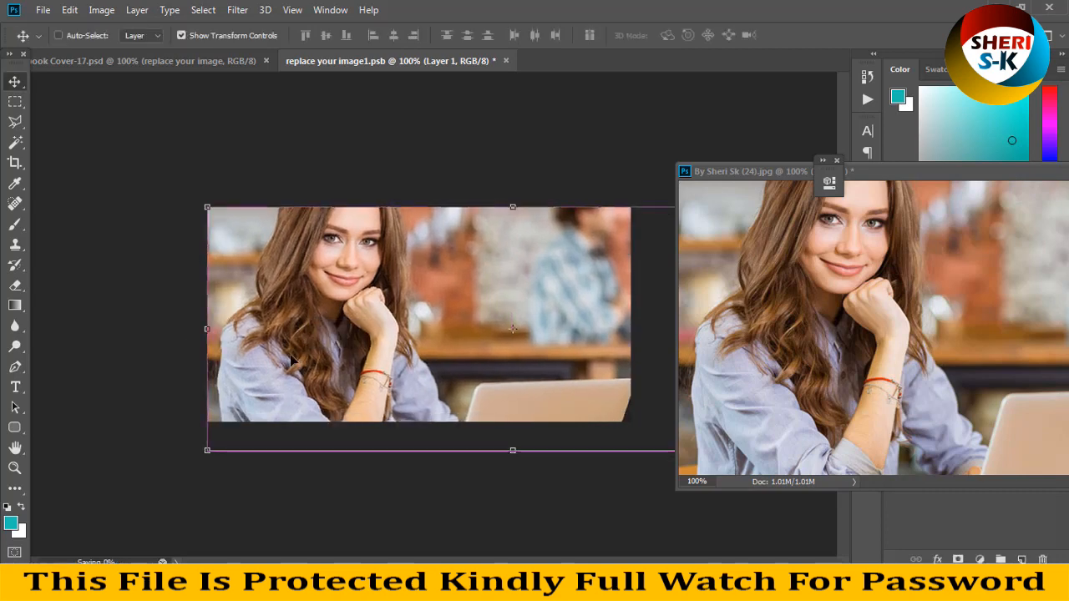
key(ctrl+s)
click(505, 60)
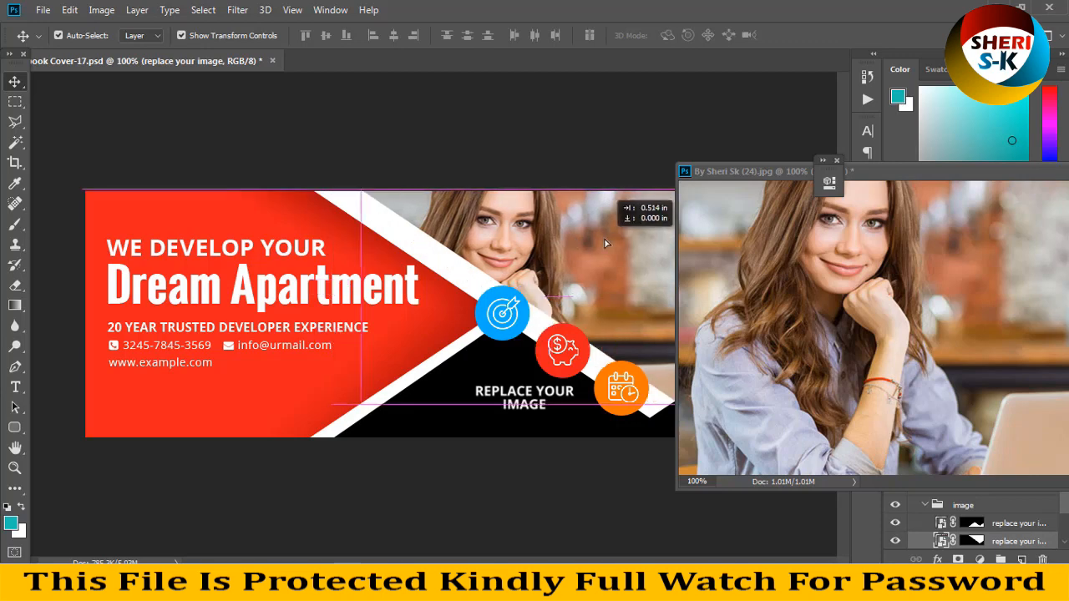
double_click(1007, 175)
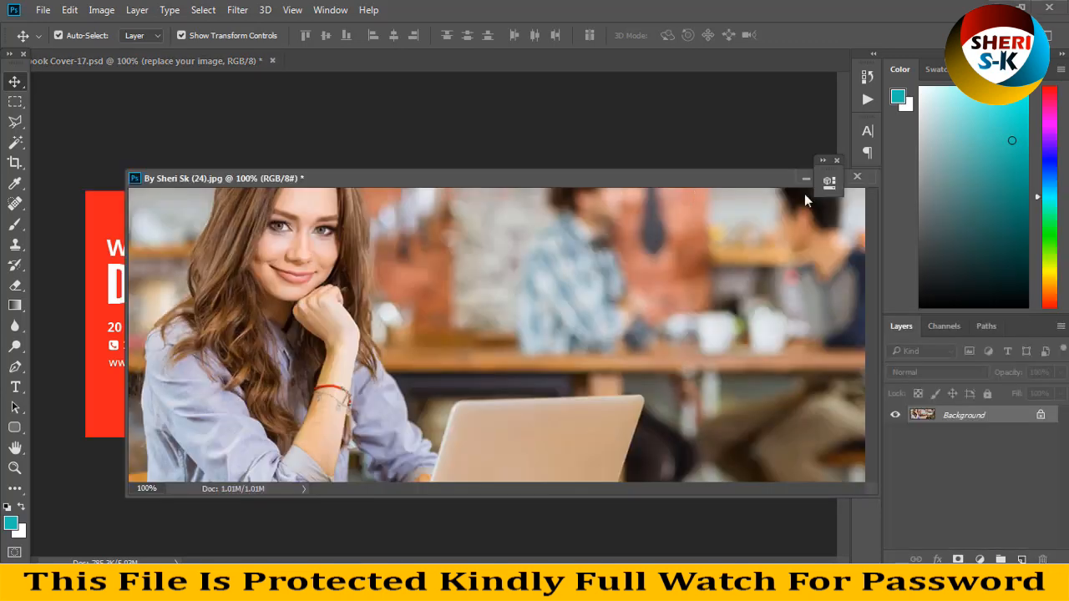
click(857, 176)
click(470, 224)
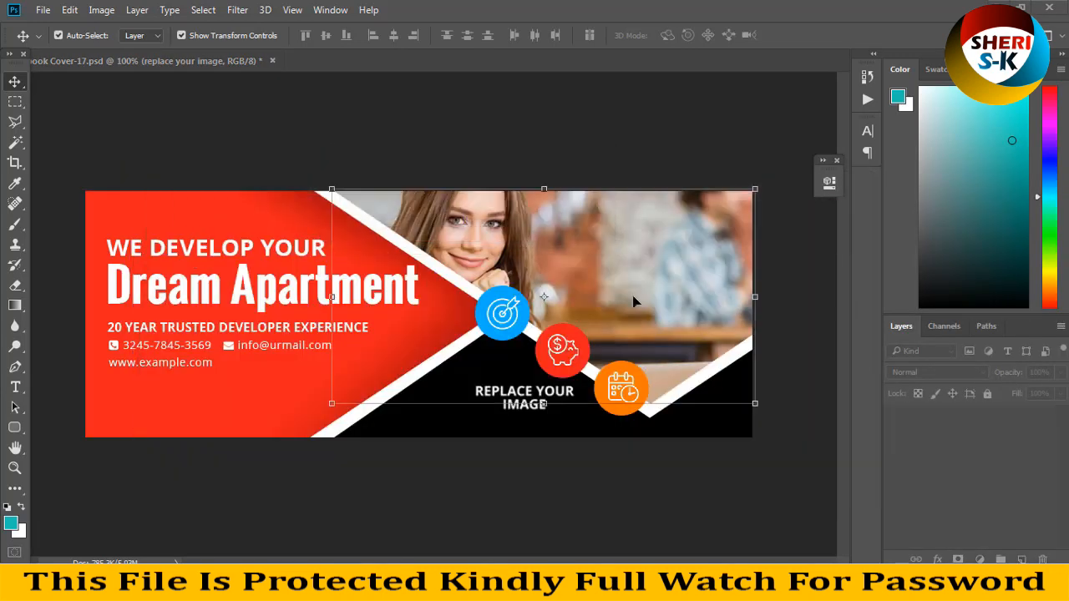
Reopen the upper smart object's contents in a floating window, and save them with the photo shifted to the right.
double_click(941, 541)
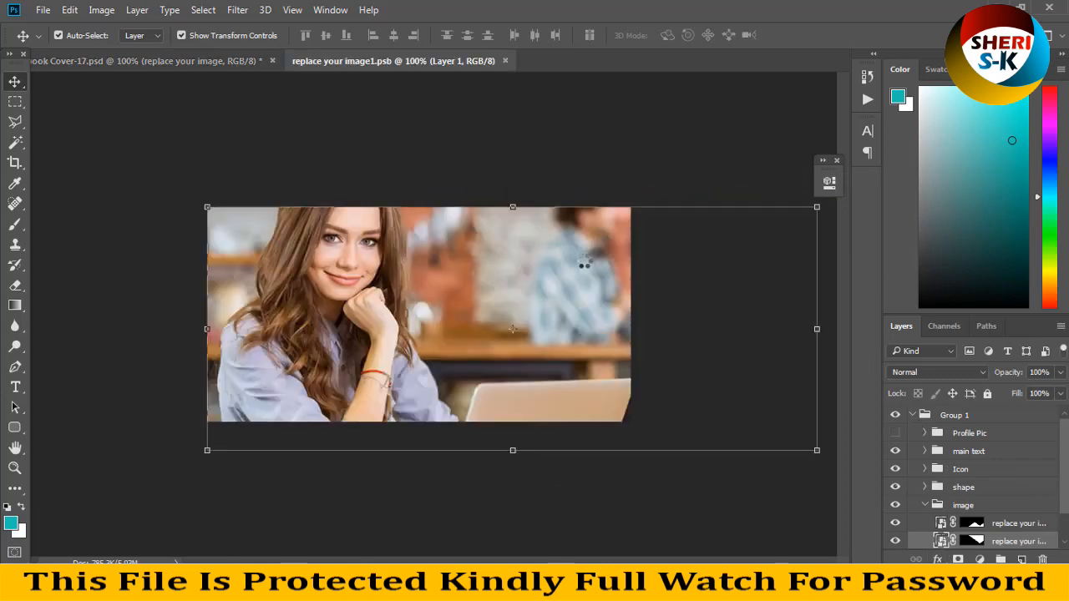
drag(418, 64, 628, 105)
drag(660, 239, 689, 234)
key(ctrl+s)
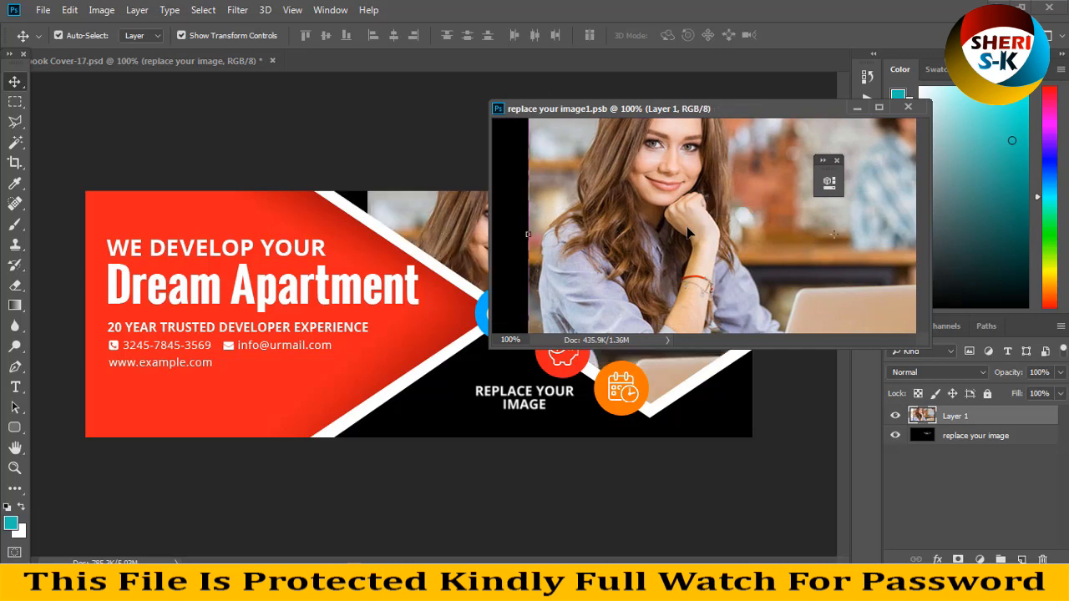
Move the photo in the smart object left until its edge meets the canvas's left edge, covering the black strip.
key(ctrl+t)
key(ctrl+minus)
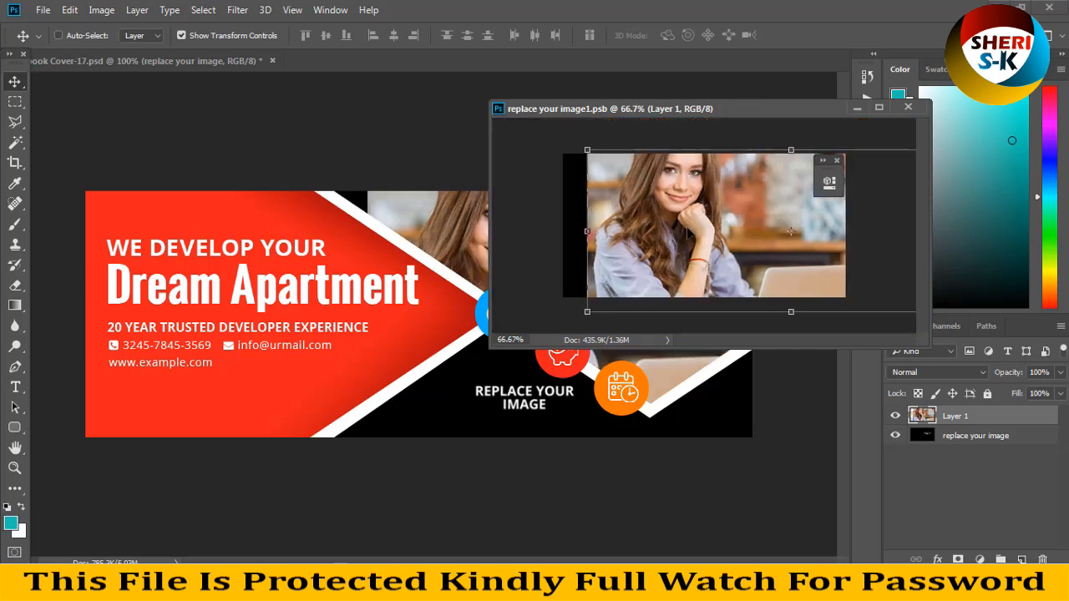
drag(681, 232, 657, 232)
key(ctrl+minus)
key(ctrl+minus)
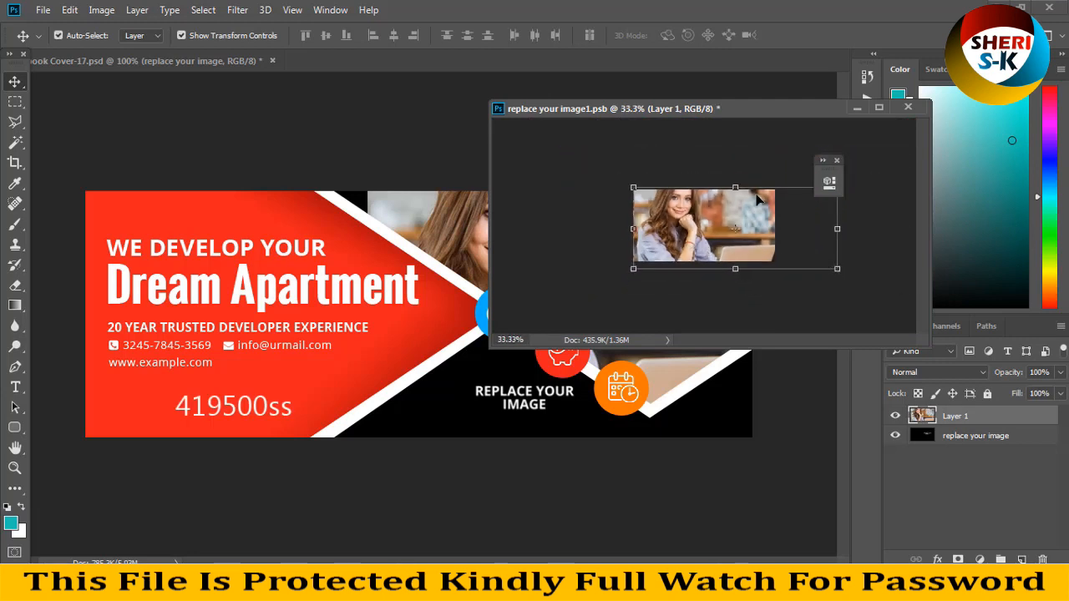
key(ctrl+z)
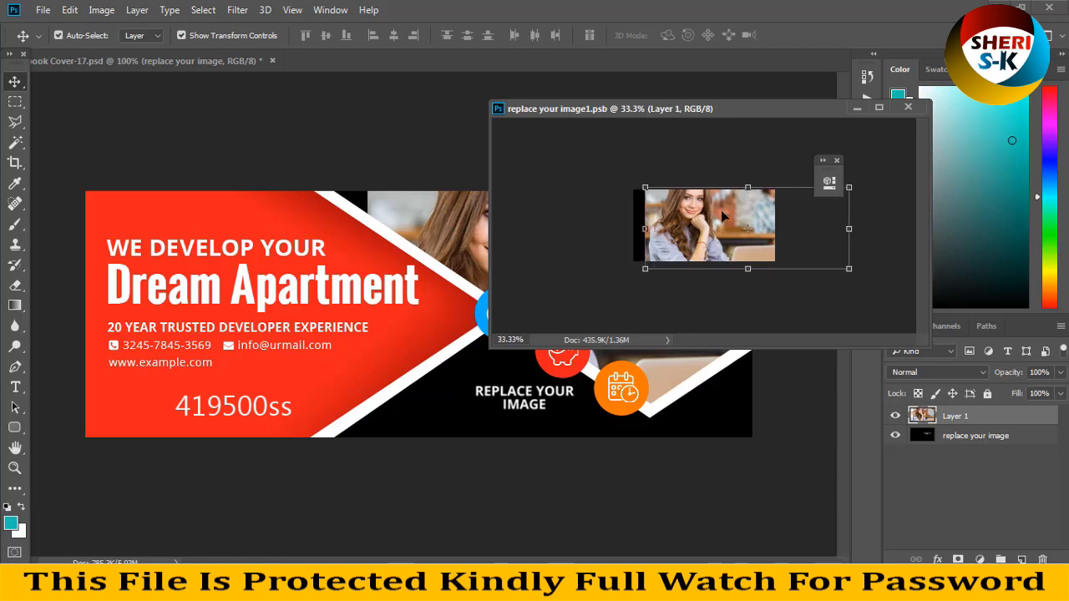
key(ctrl+z)
Flip the smart object's canvas horizontally, then save and close its contents.
click(98, 12)
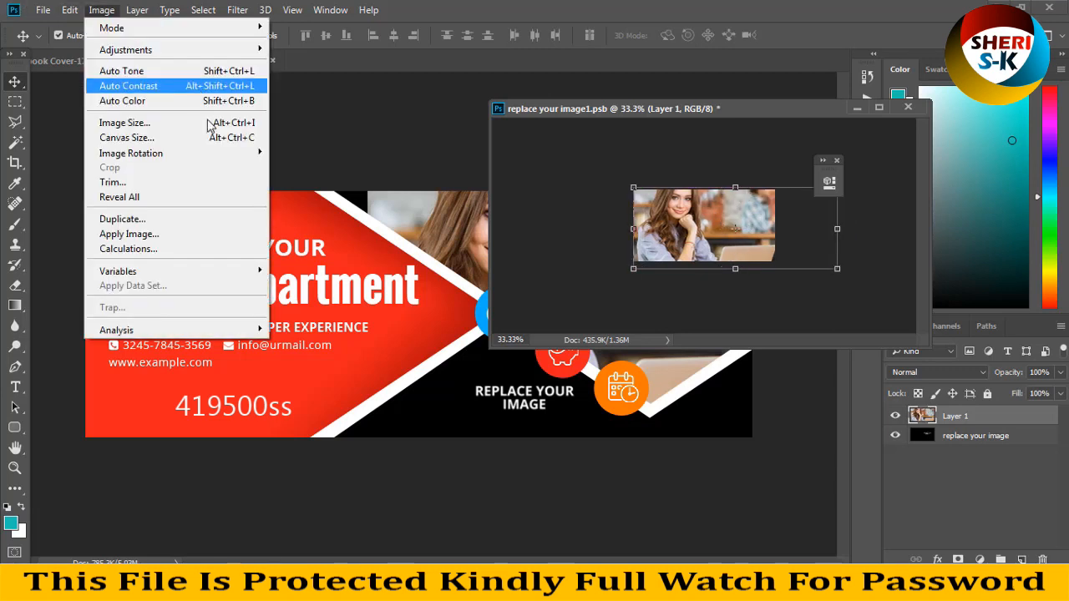
mouse_move(232, 153)
click(295, 216)
key(ctrl+s)
click(909, 107)
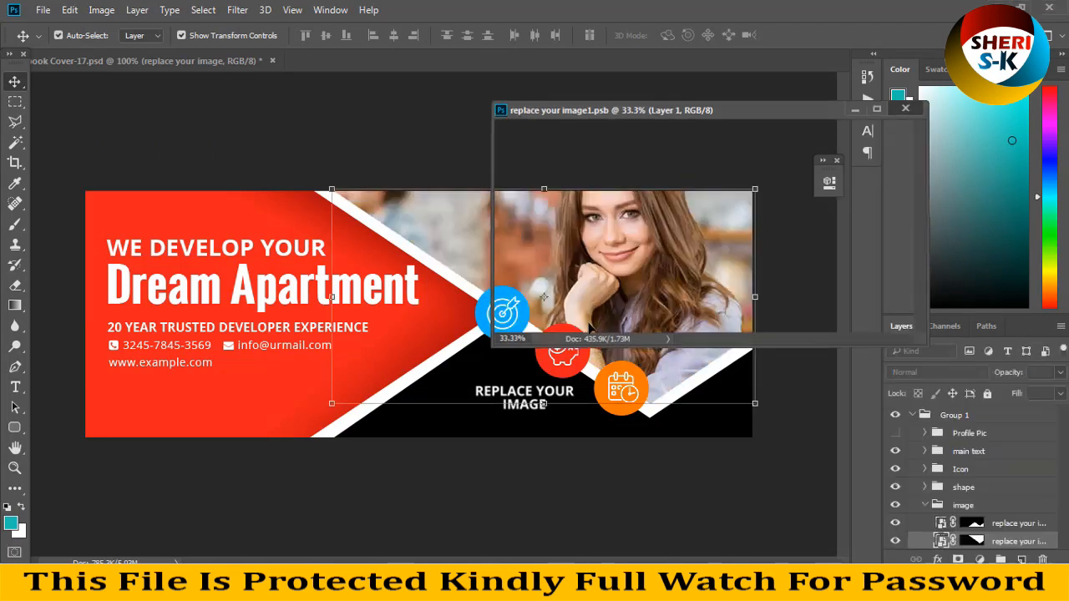
Add a Gradient Overlay layer style to the red shape behind the cover text.
click(479, 433)
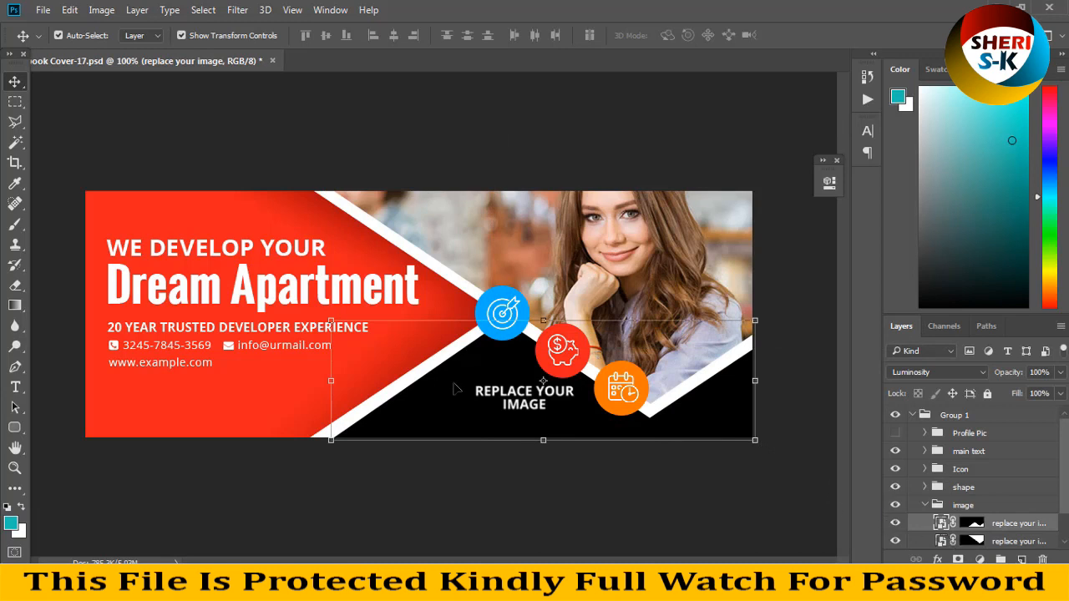
click(199, 405)
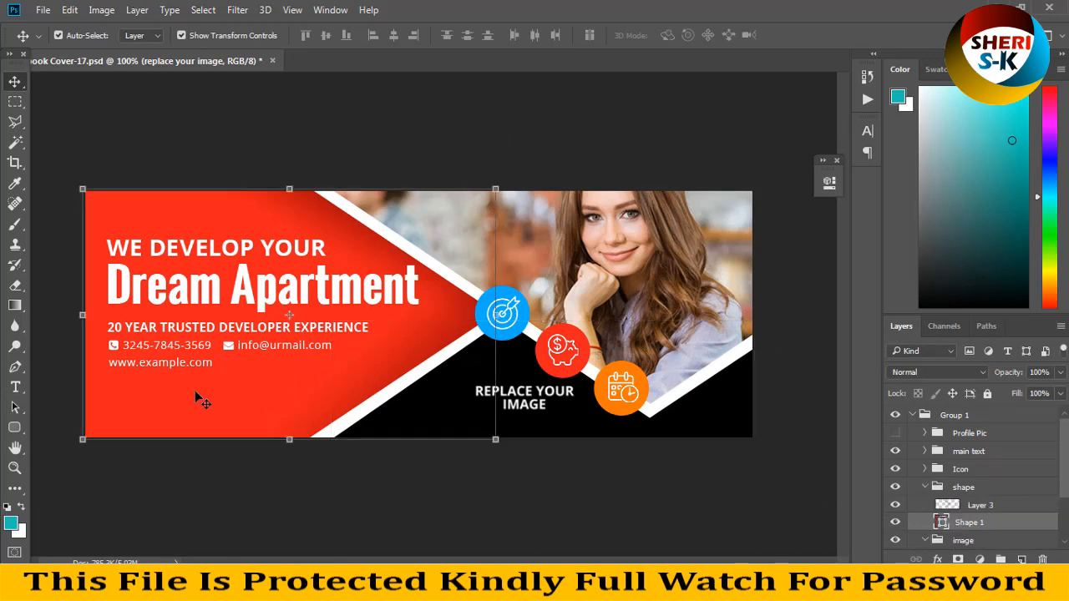
click(937, 560)
click(970, 497)
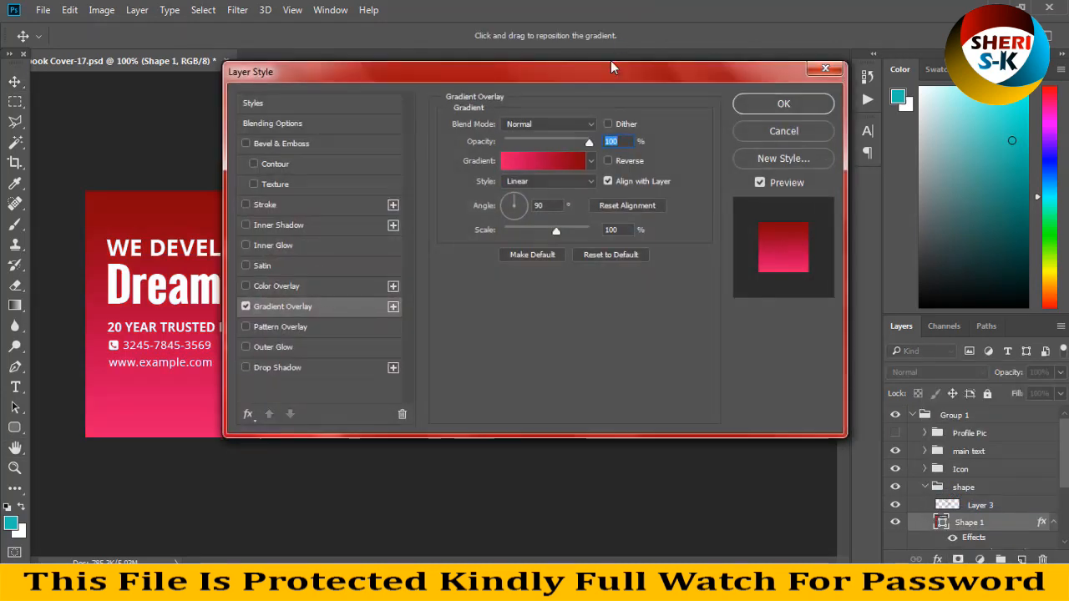
drag(611, 64, 1067, 190)
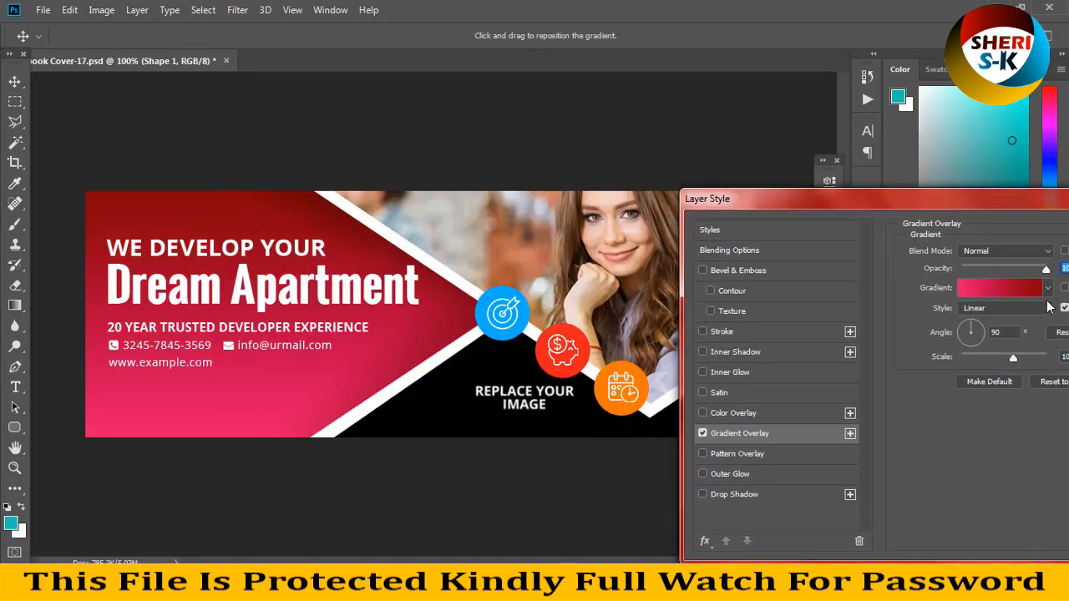
Set the shape's gradient overlay to the blue-to-green preset and apply the layer style.
click(1048, 287)
click(919, 370)
click(894, 371)
click(872, 432)
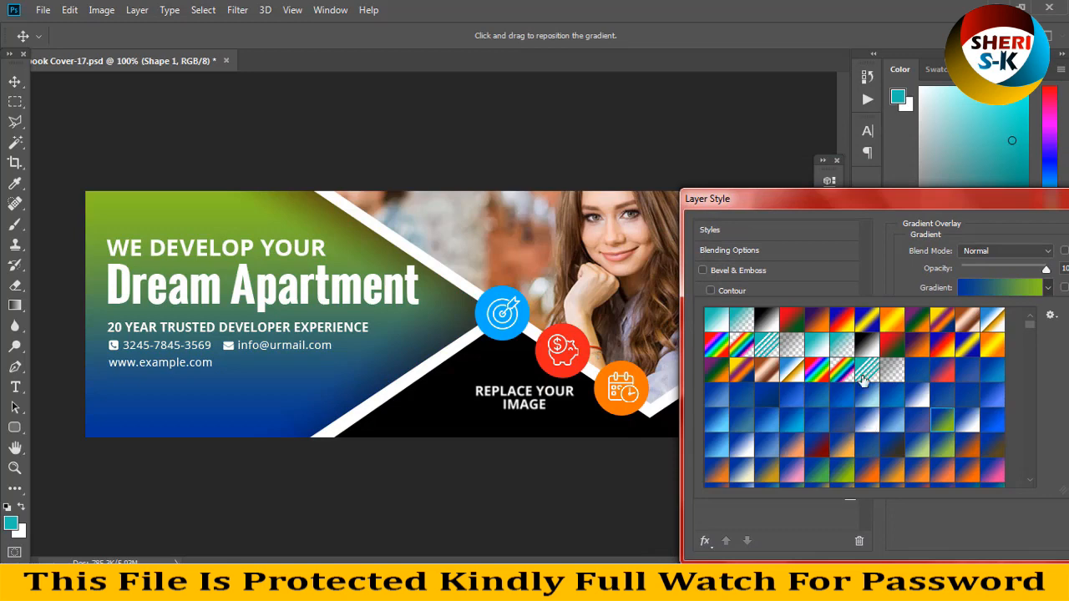
click(742, 433)
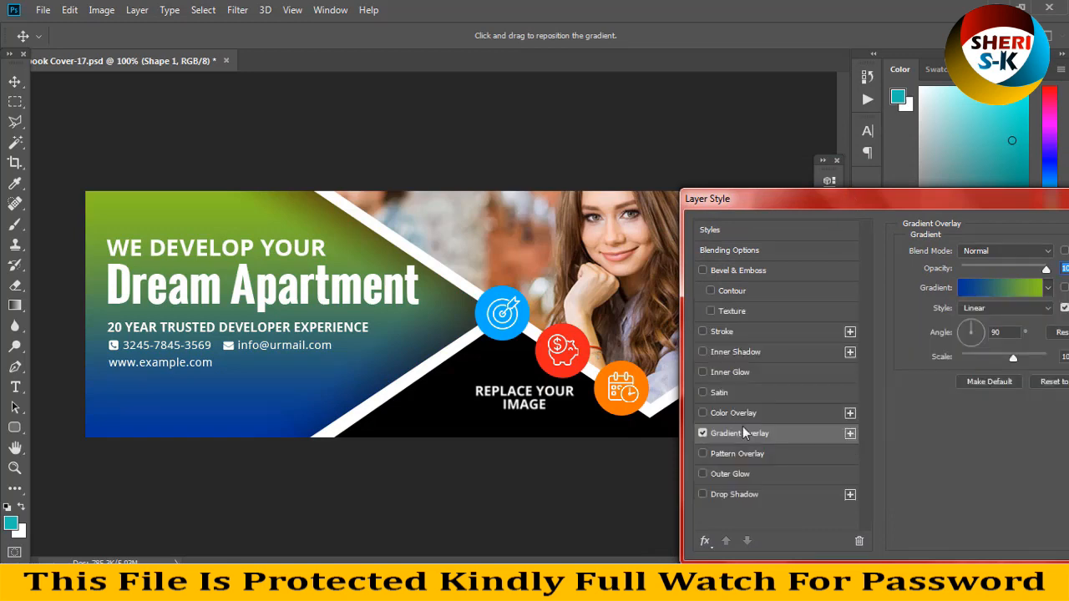
click(724, 474)
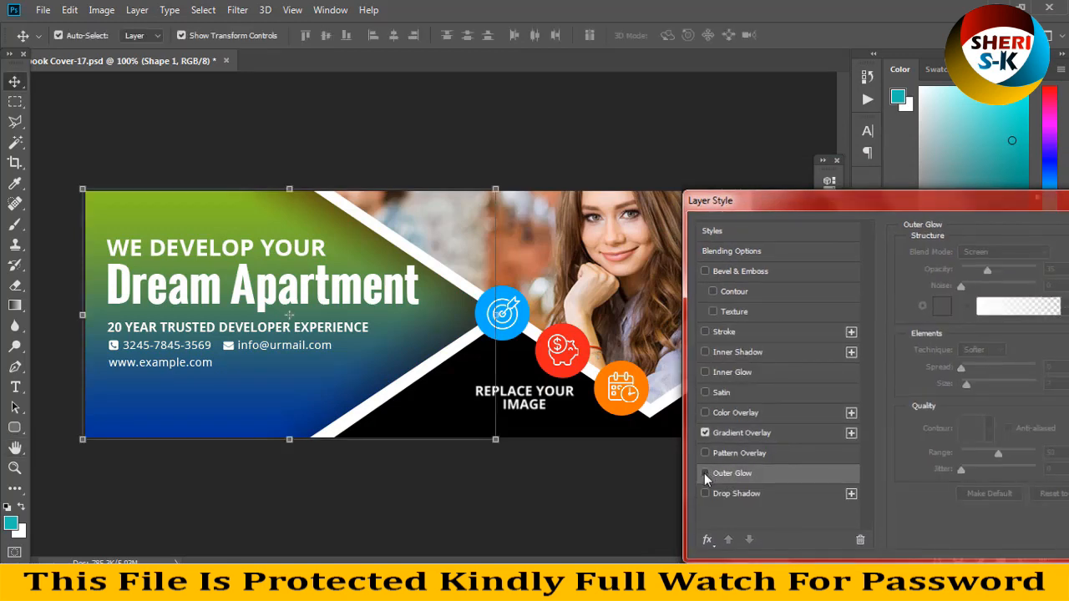
key(Return)
Replace the "Dream Apartment" heading text with "Password In video" and commit the text edit.
click(15, 387)
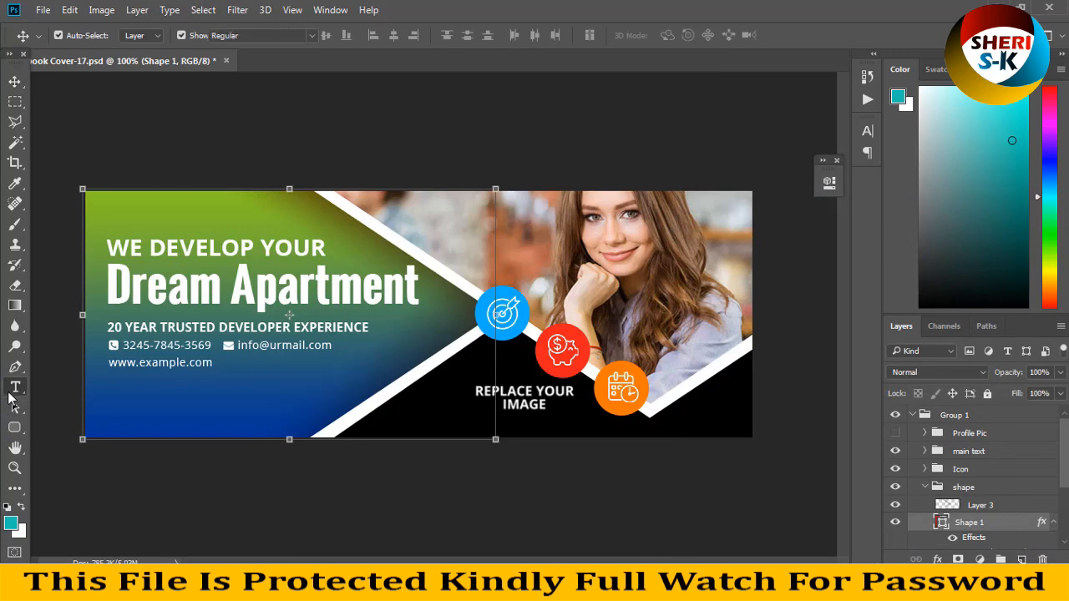
click(367, 299)
click(459, 256)
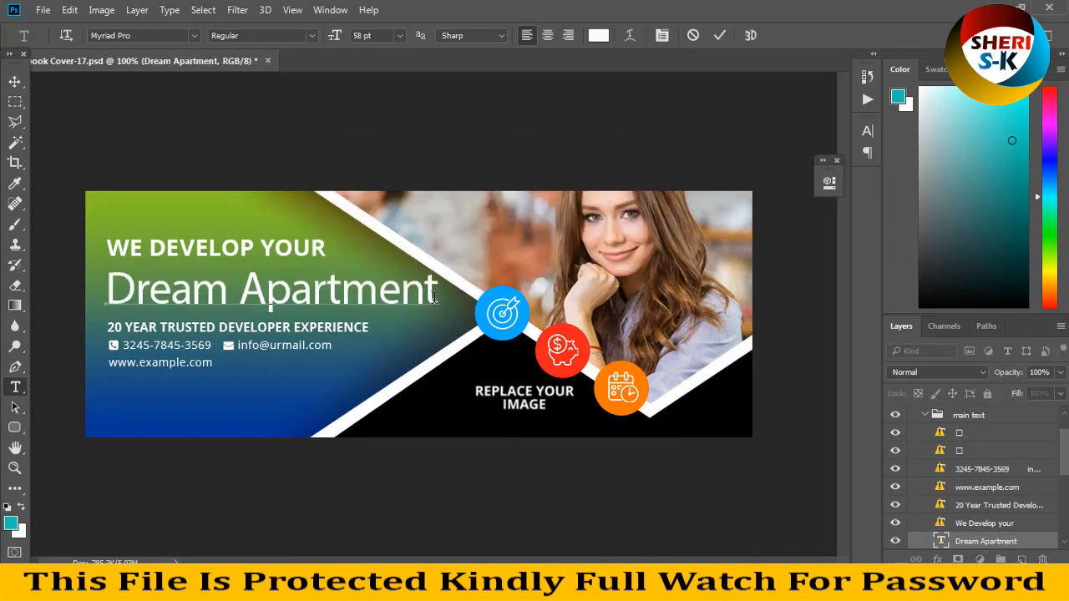
key(ctrl+a)
text(Passwo)
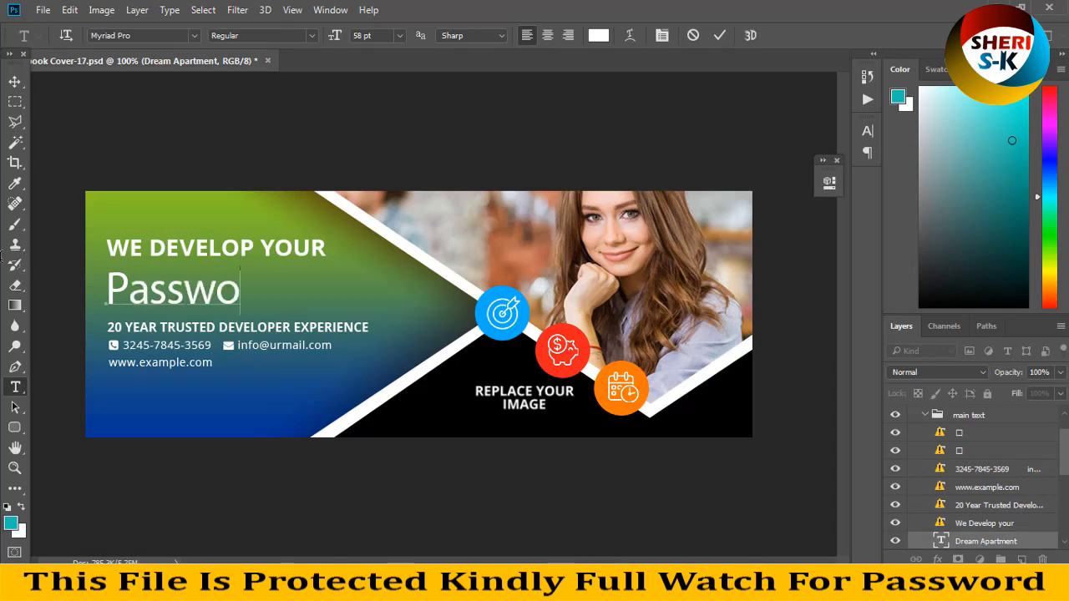
text(rd In This V)
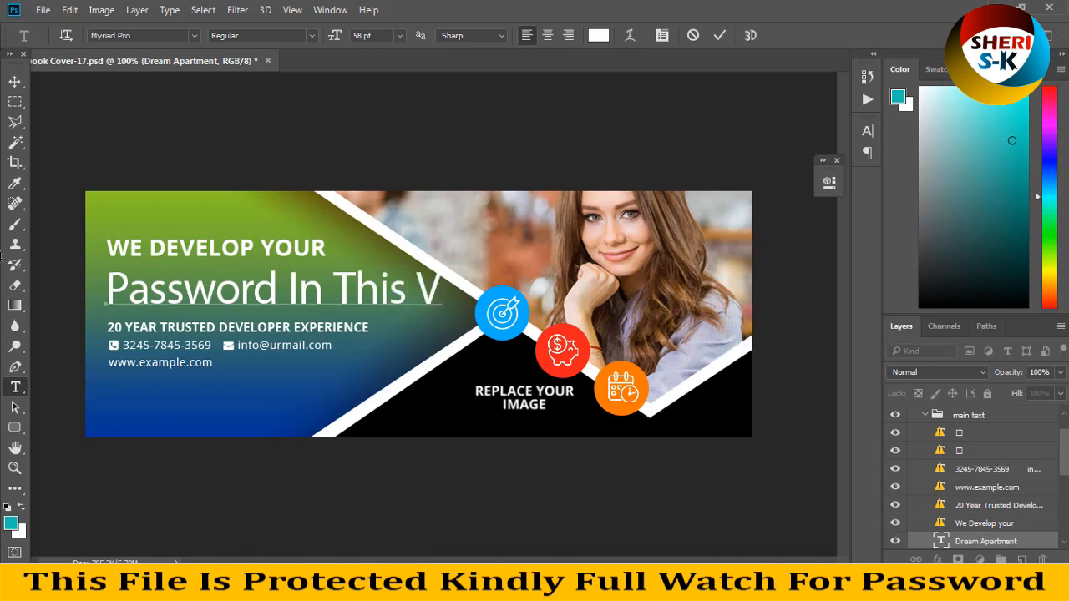
key(BackSpace)
key(BackSpace)
key(BackSpace)
key(BackSpace)
key(BackSpace)
key(BackSpace)
key(BackSpace)
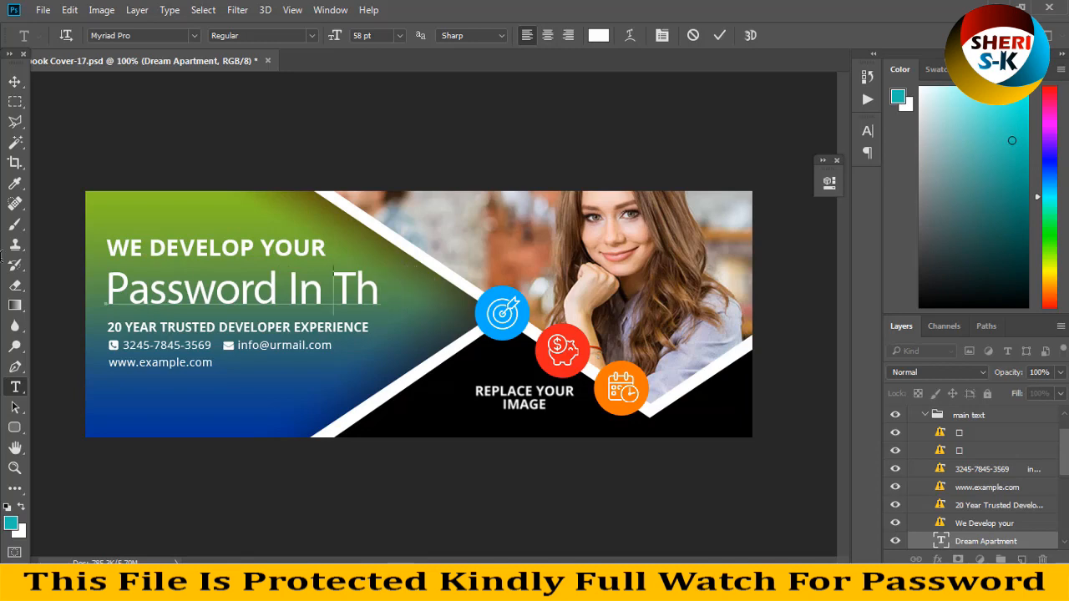
text(video)
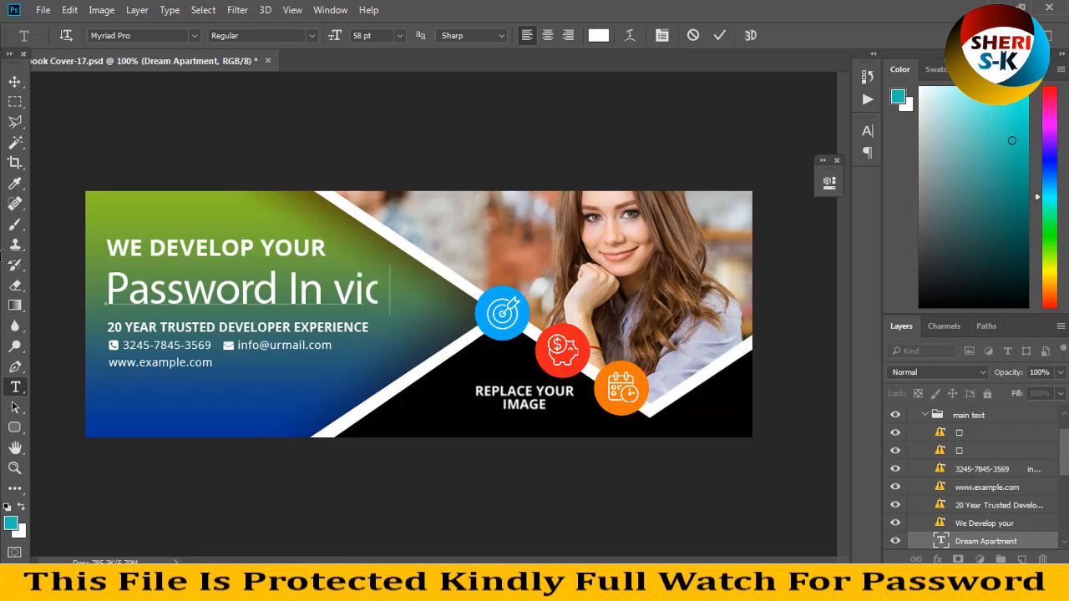
click(14, 102)
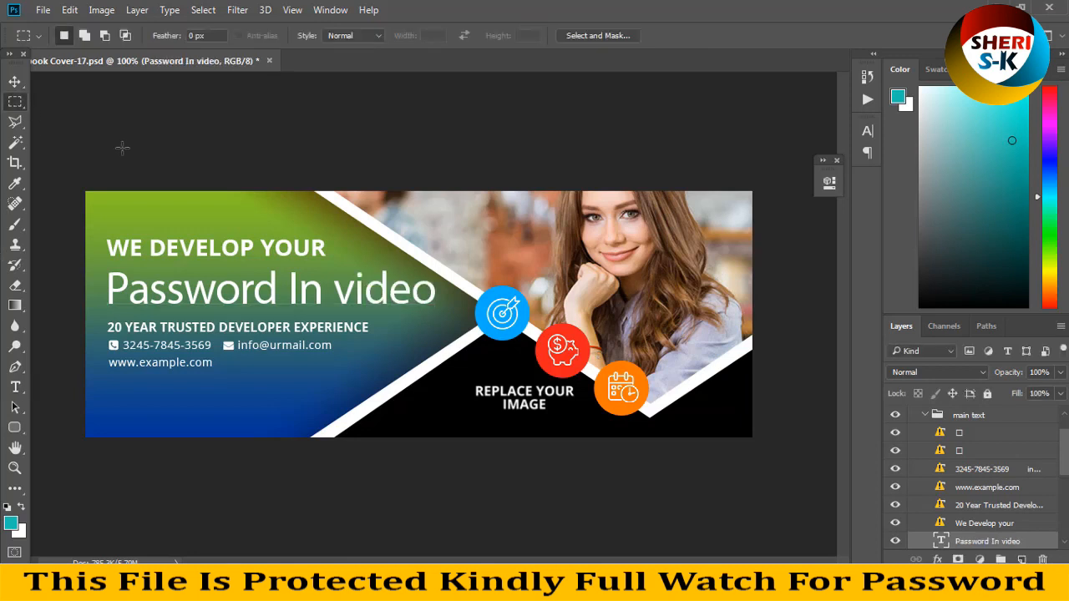